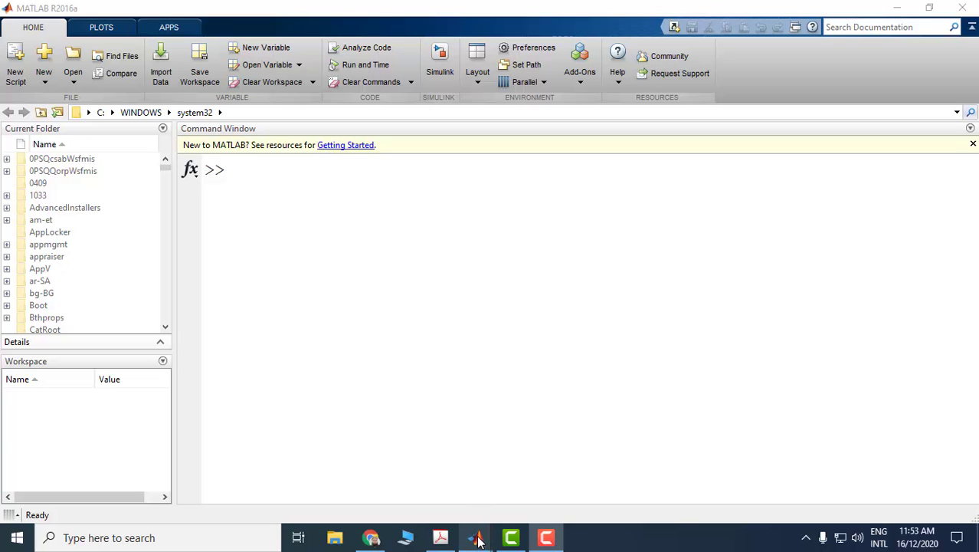
Drag a default Zero-Pole block, (s-1)/(s(s+1)), from the Continuous library into the untitled model.
{"action": "mouse_move", "coordinate": [476, 540]}
{"action": "left_click", "coordinate": [503, 468]}
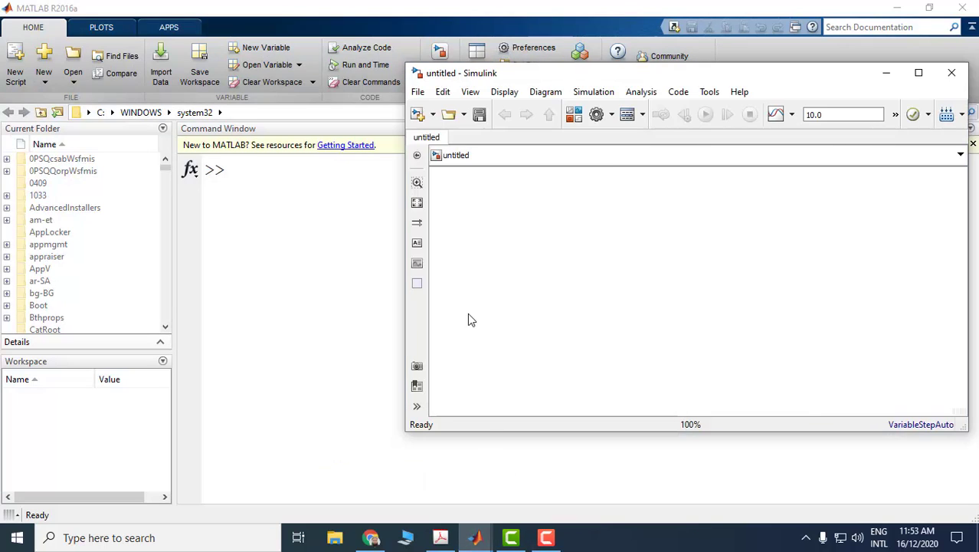
{"action": "mouse_move", "coordinate": [477, 538]}
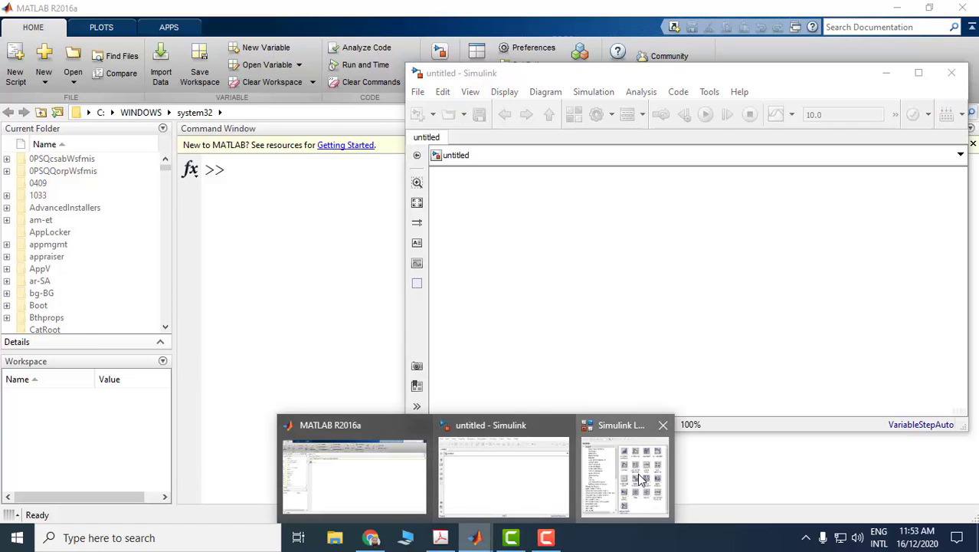
{"action": "left_click", "coordinate": [637, 472]}
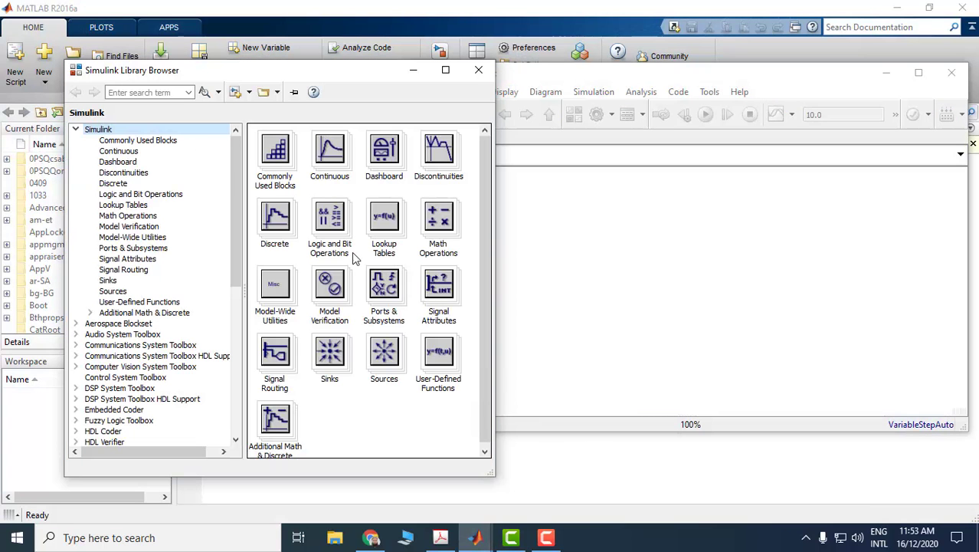
{"action": "left_click", "coordinate": [117, 152]}
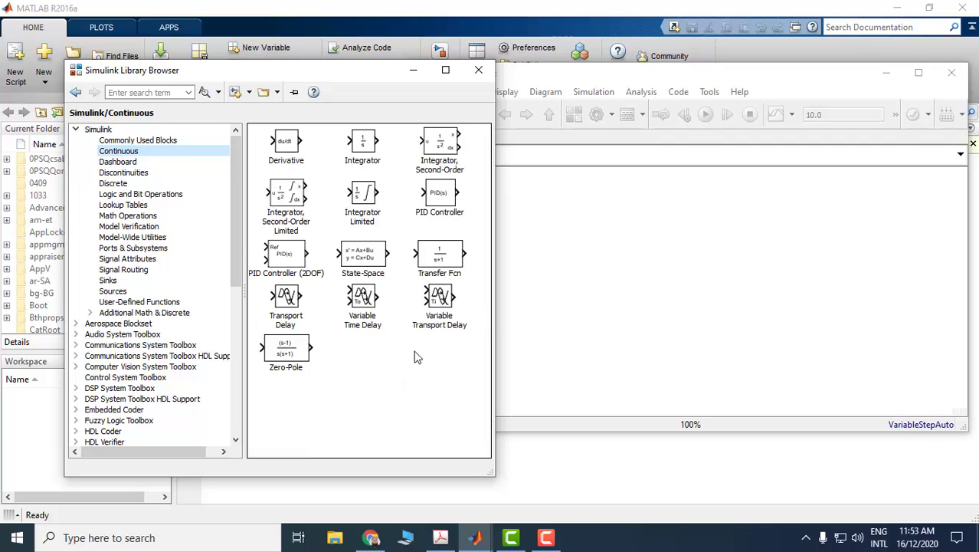
{"action": "left_click_drag", "start_coordinate": [288, 351], "coordinate": [642, 253]}
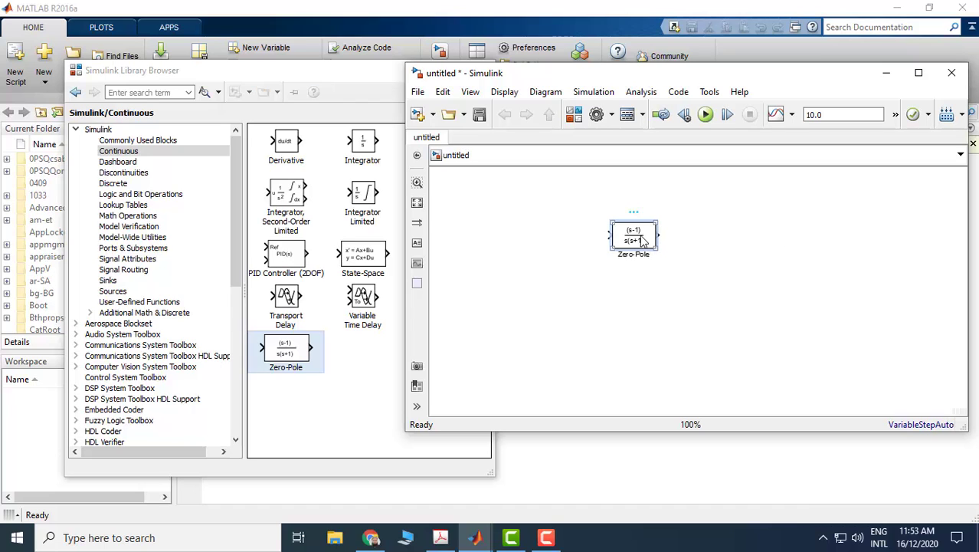
Edit the Zero-Pole zeros and set its poles to [-1 -2 -10], then apply.
{"action": "double_click", "coordinate": [642, 240]}
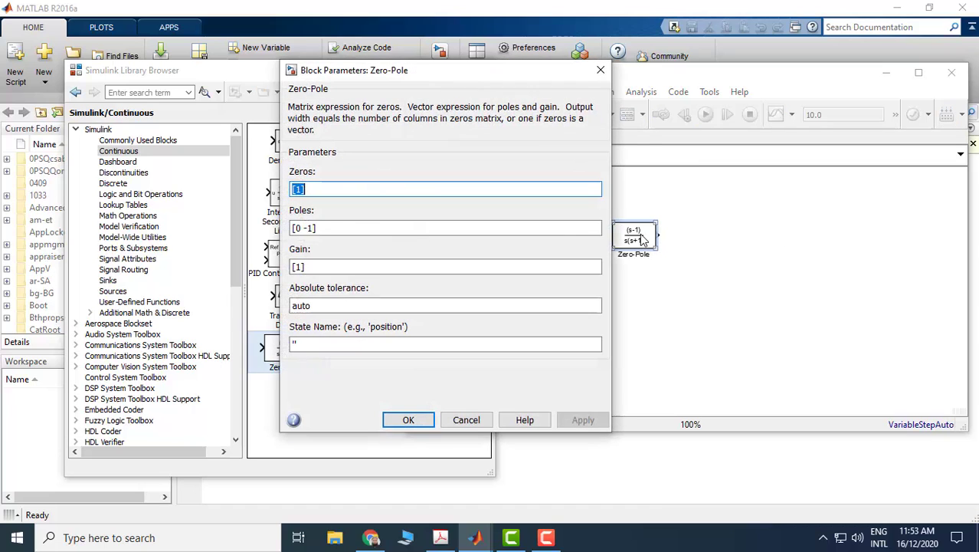
{"action": "left_click", "coordinate": [371, 189]}
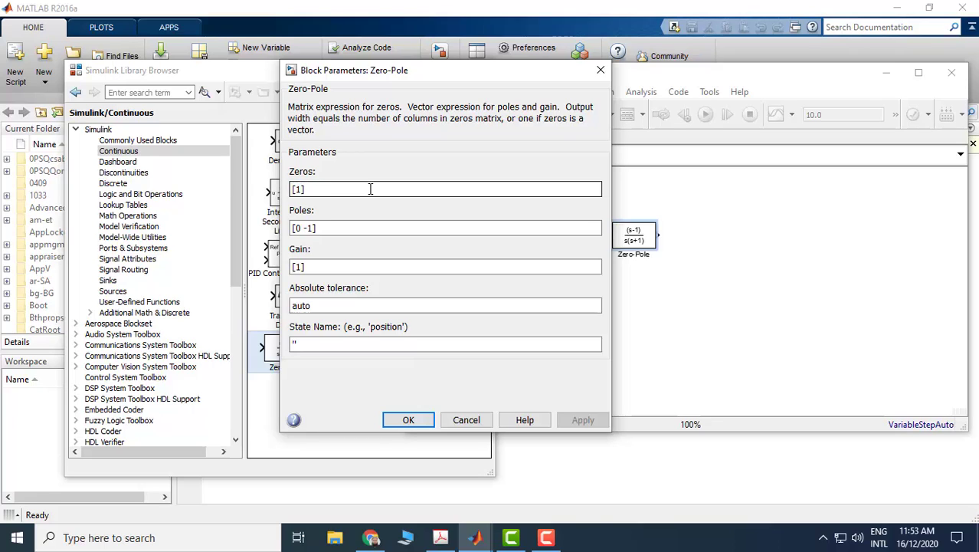
{"action": "key", "text": "Left"}
{"action": "key", "text": "BackSpace"}
{"action": "left_click", "coordinate": [356, 229]}
{"action": "double_click", "coordinate": [356, 229]}
{"action": "left_click", "coordinate": [356, 230]}
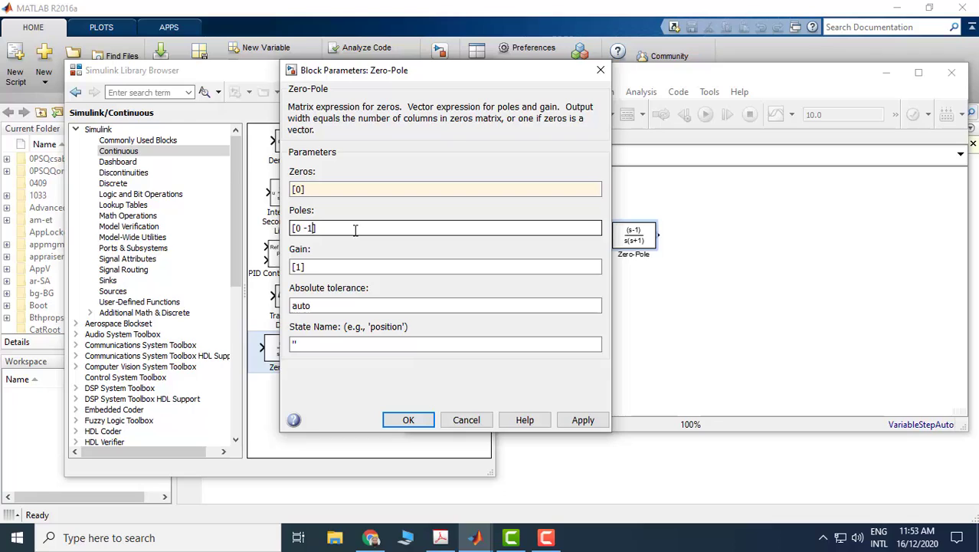
{"action": "key", "text": "BackSpace"}
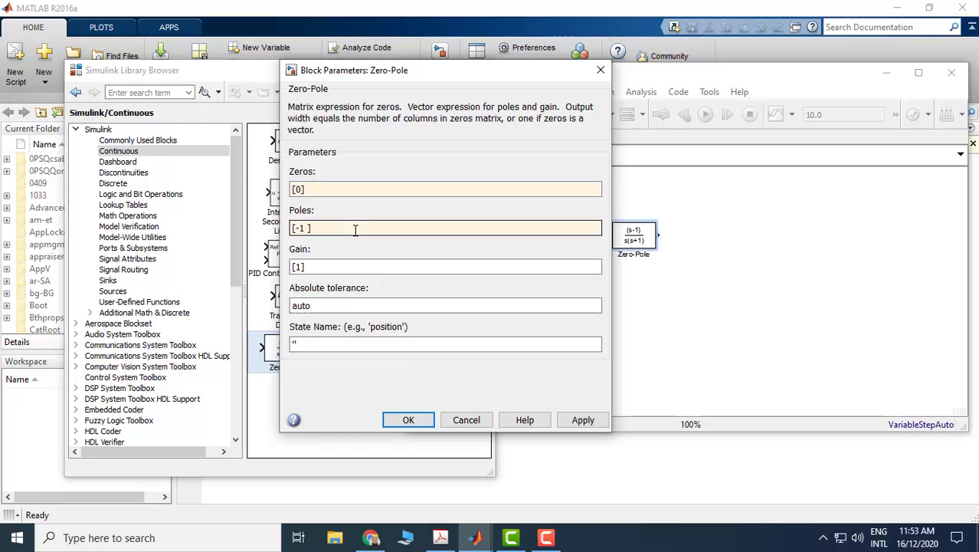
{"action": "type", "text": "-2 -10"}
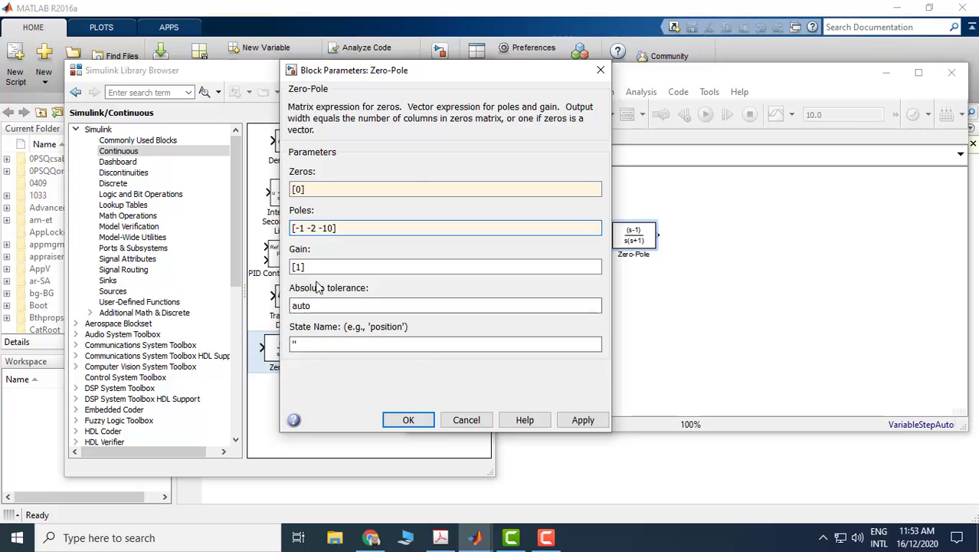
{"action": "left_click", "coordinate": [582, 420]}
{"action": "left_click", "coordinate": [408, 420]}
Enlarge the Zero-Pole block and move it to the right.
{"action": "left_click", "coordinate": [633, 236]}
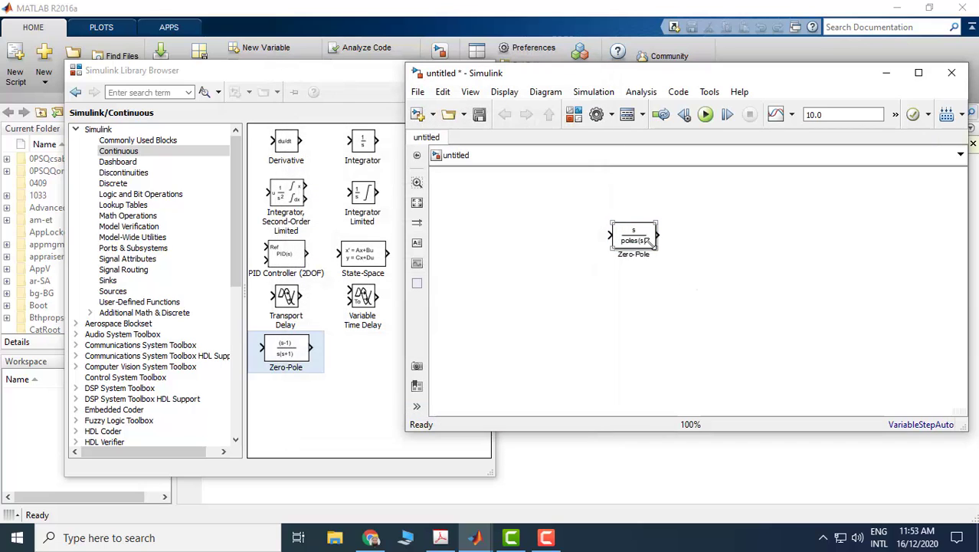
{"action": "left_click_drag", "start_coordinate": [649, 244], "coordinate": [767, 264]}
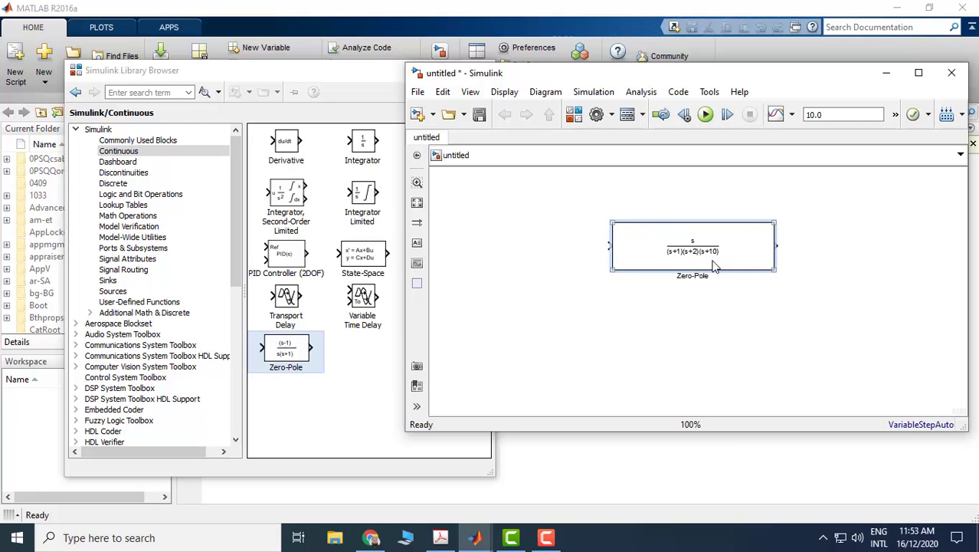
{"action": "left_click", "coordinate": [827, 273]}
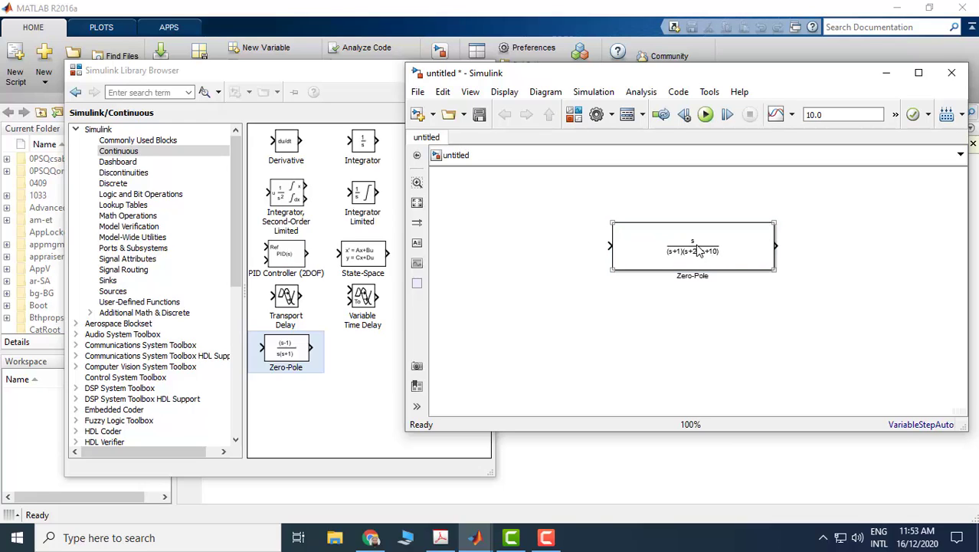
{"action": "scroll", "coordinate": [692, 254], "scroll_direction": "up", "scroll_amount": 3}
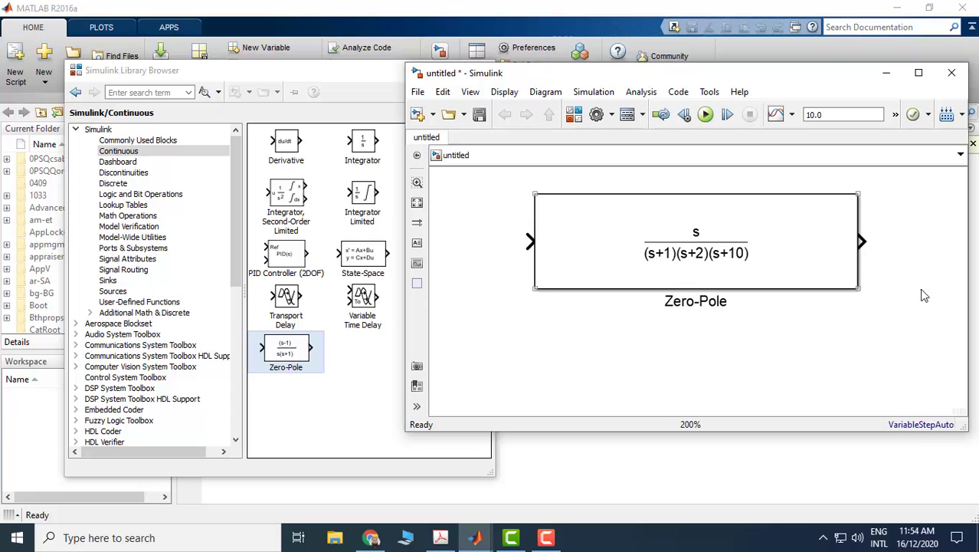
{"action": "left_click_drag", "start_coordinate": [856, 285], "coordinate": [692, 263]}
{"action": "left_click_drag", "start_coordinate": [665, 224], "coordinate": [828, 232]}
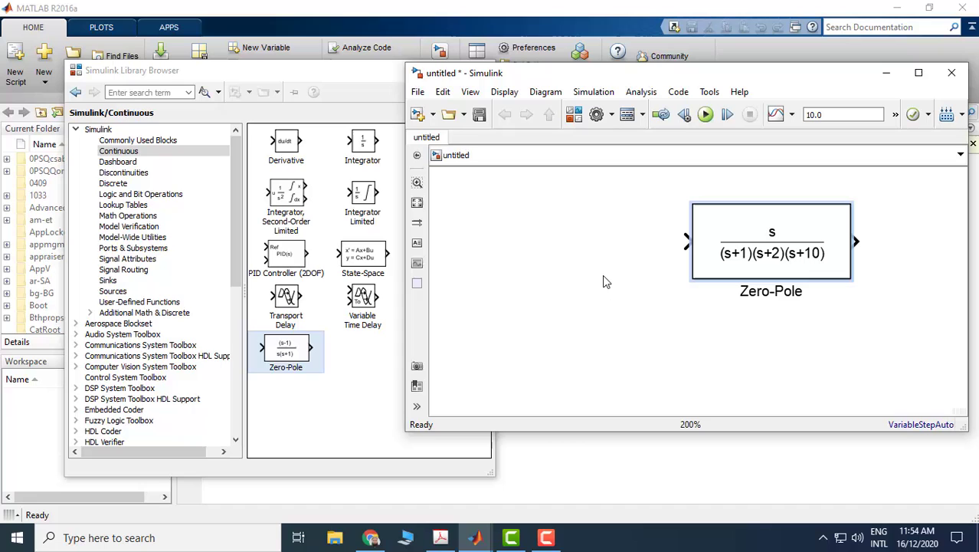
Set the Zero-Pole zeros to an empty list [] so it shows 1/((s+1)(s+2)(s+10)).
{"action": "double_click", "coordinate": [773, 237]}
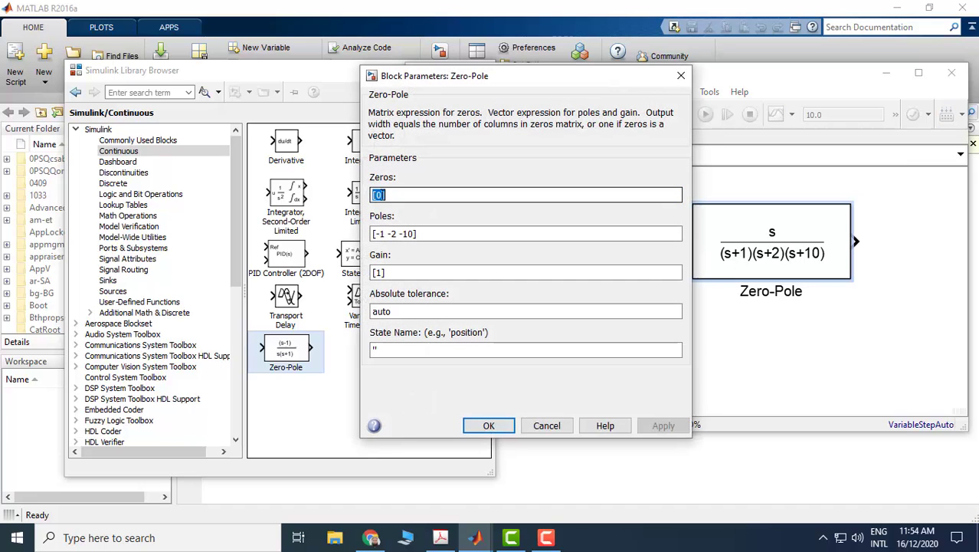
{"action": "type", "text": "[]"}
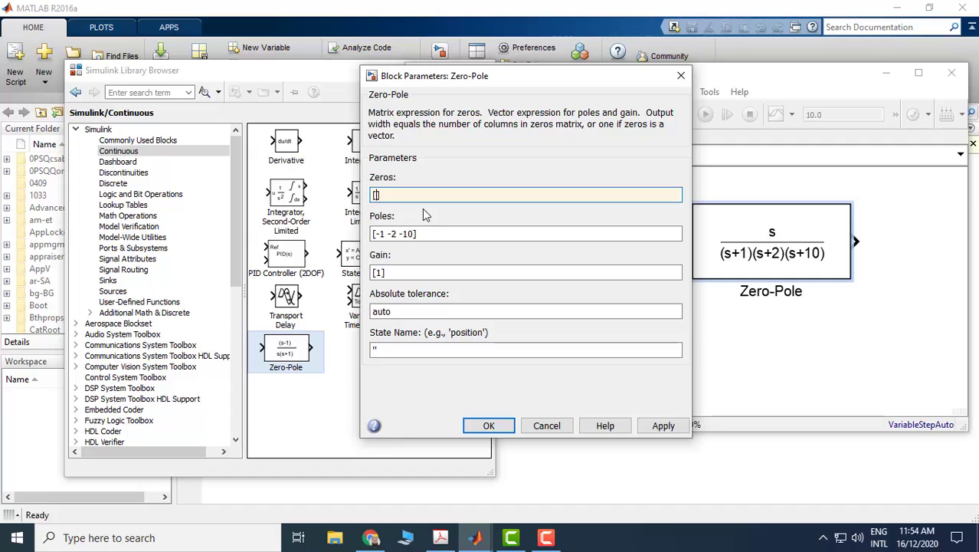
{"action": "left_click", "coordinate": [663, 426]}
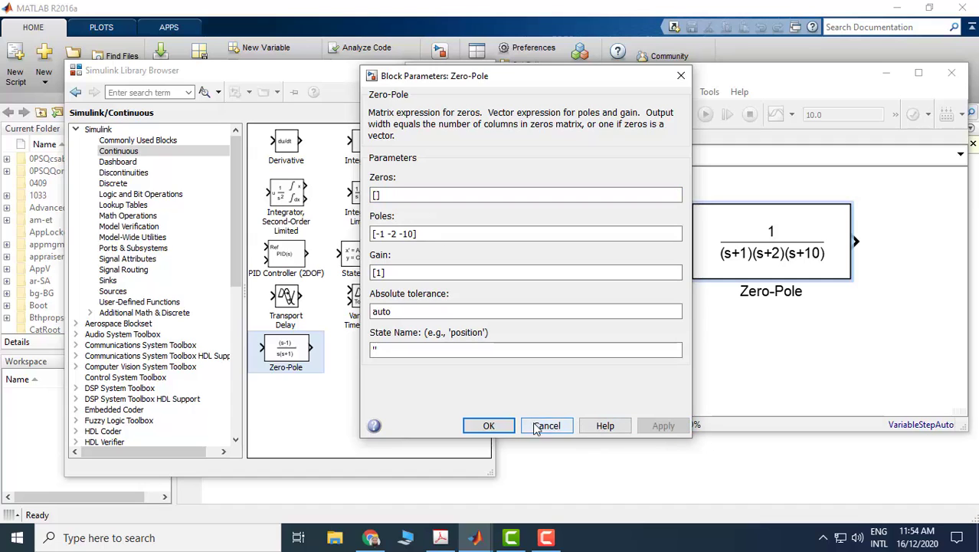
{"action": "left_click", "coordinate": [489, 426]}
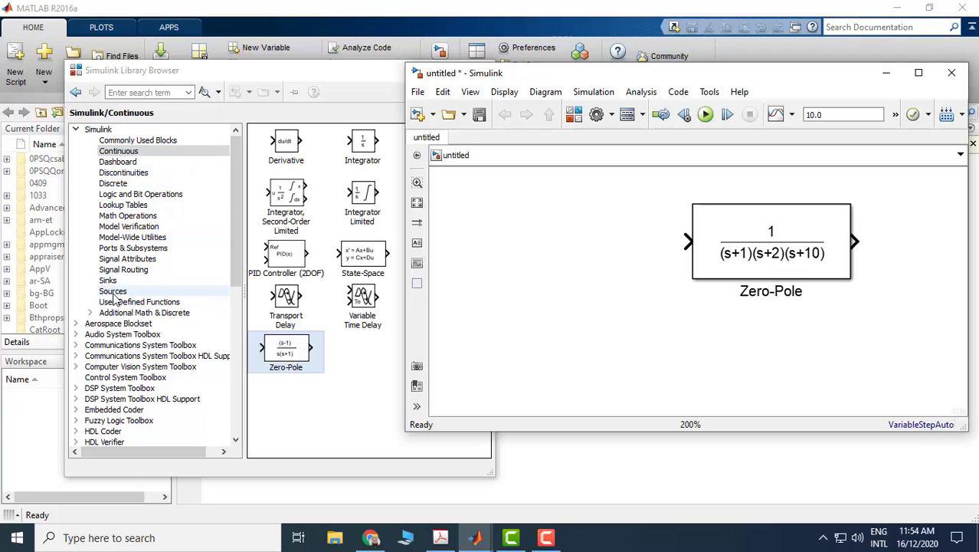
Add a Gain block left of the Zero-Pole and set its gain to 164.
{"action": "left_click", "coordinate": [158, 143]}
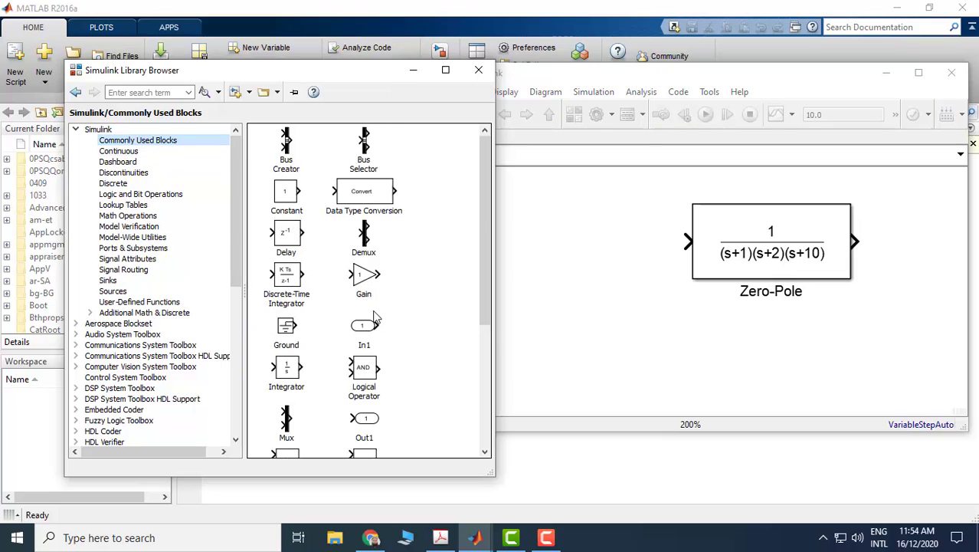
{"action": "left_click_drag", "start_coordinate": [362, 277], "coordinate": [645, 249]}
{"action": "double_click", "coordinate": [644, 245]}
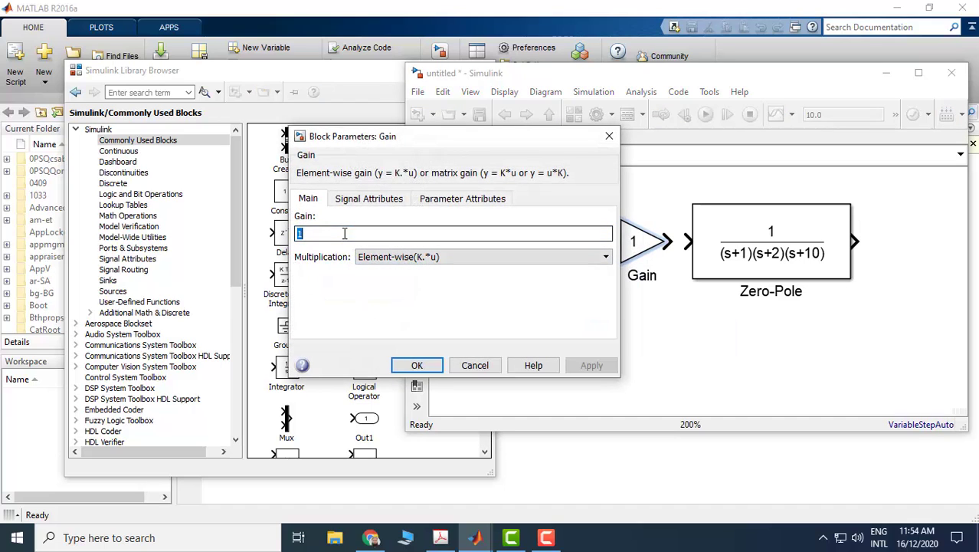
{"action": "type", "text": "164"}
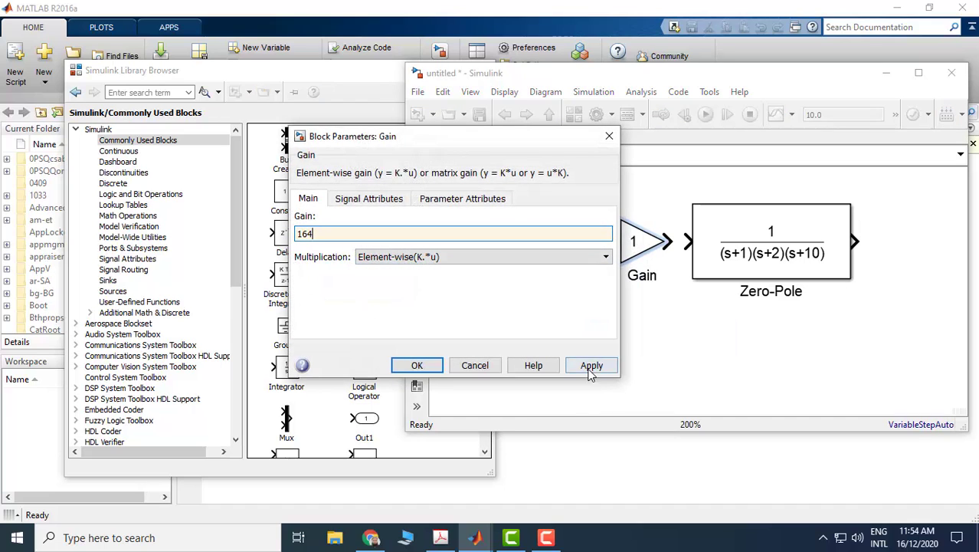
{"action": "left_click", "coordinate": [591, 365]}
{"action": "left_click", "coordinate": [417, 365]}
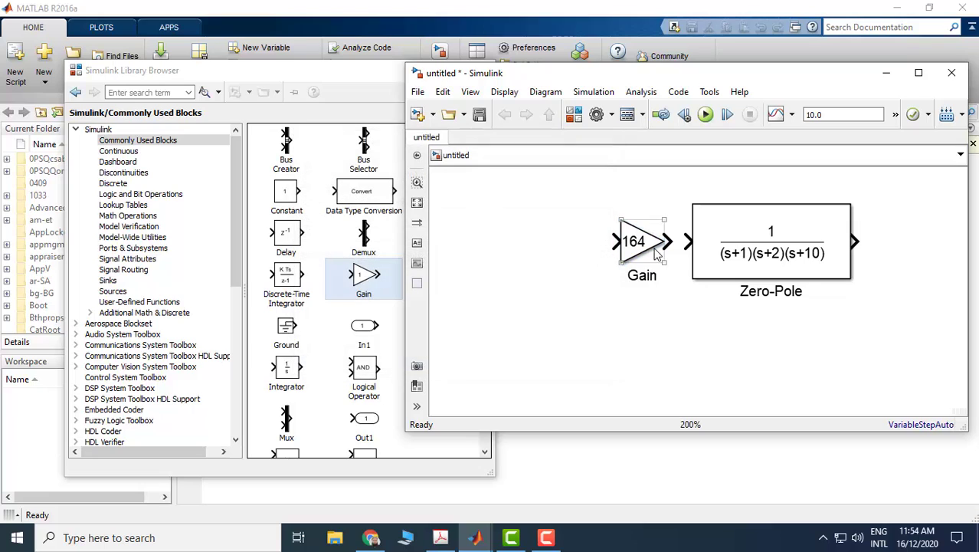
Connect the Gain output to the Zero-Pole and add a Sum block left of the Gain.
{"action": "left_click", "coordinate": [707, 249], "text": "ctrl"}
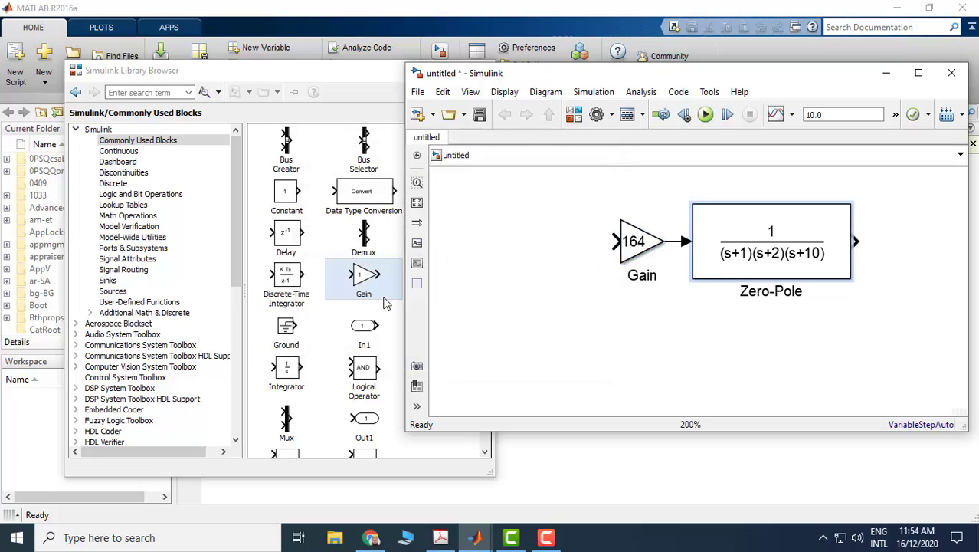
{"action": "scroll", "coordinate": [358, 387], "scroll_direction": "down", "scroll_amount": 5}
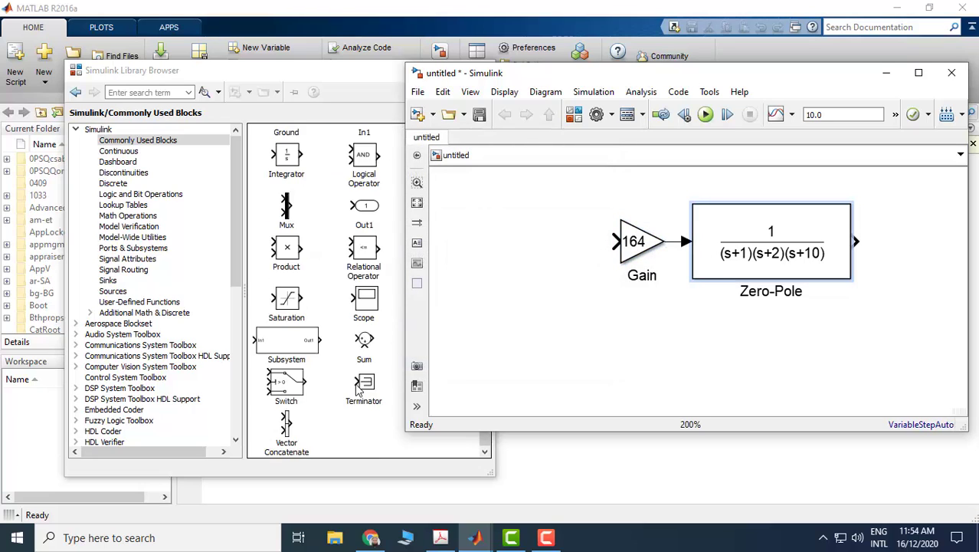
{"action": "scroll", "coordinate": [354, 321], "scroll_direction": "up", "scroll_amount": 5}
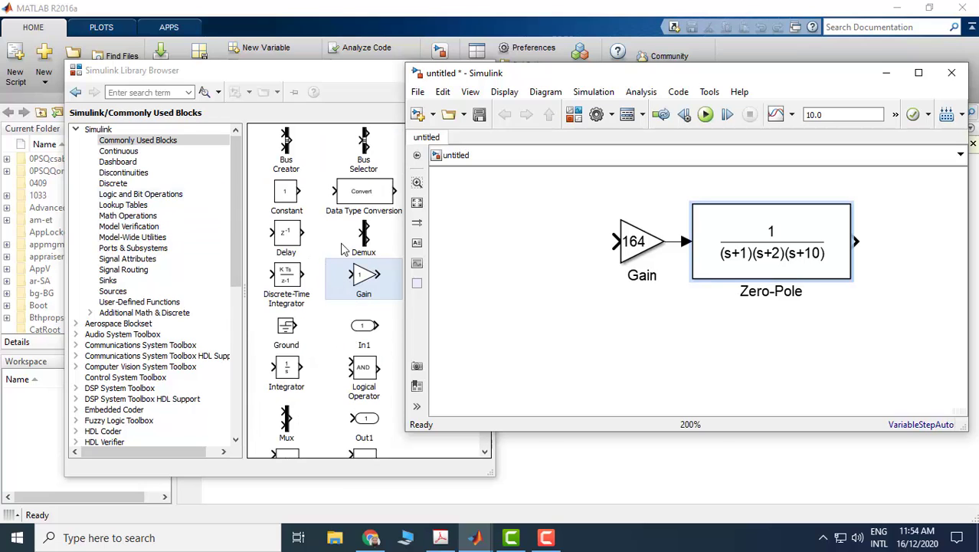
{"action": "scroll", "coordinate": [360, 314], "scroll_direction": "down", "scroll_amount": 5}
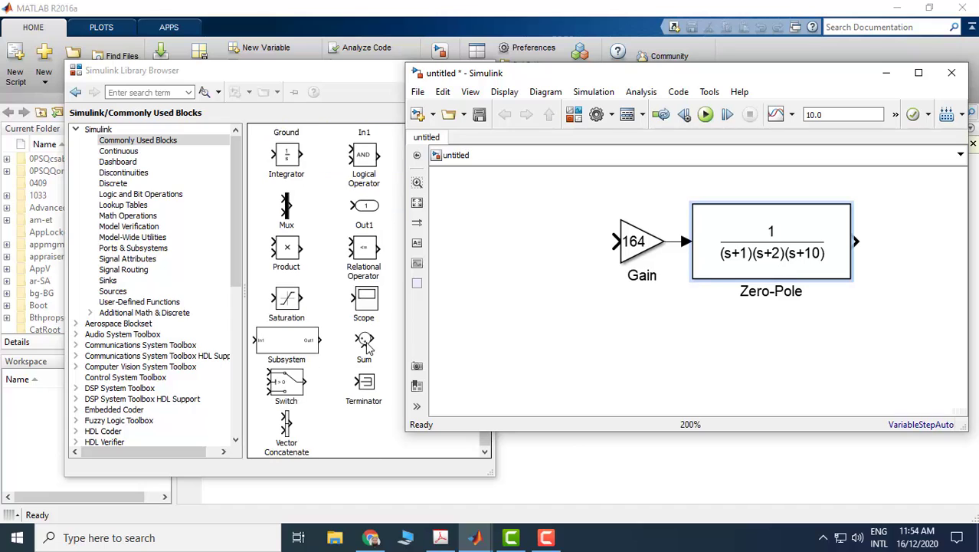
{"action": "left_click_drag", "start_coordinate": [366, 348], "coordinate": [567, 257]}
{"action": "left_click", "coordinate": [597, 270]}
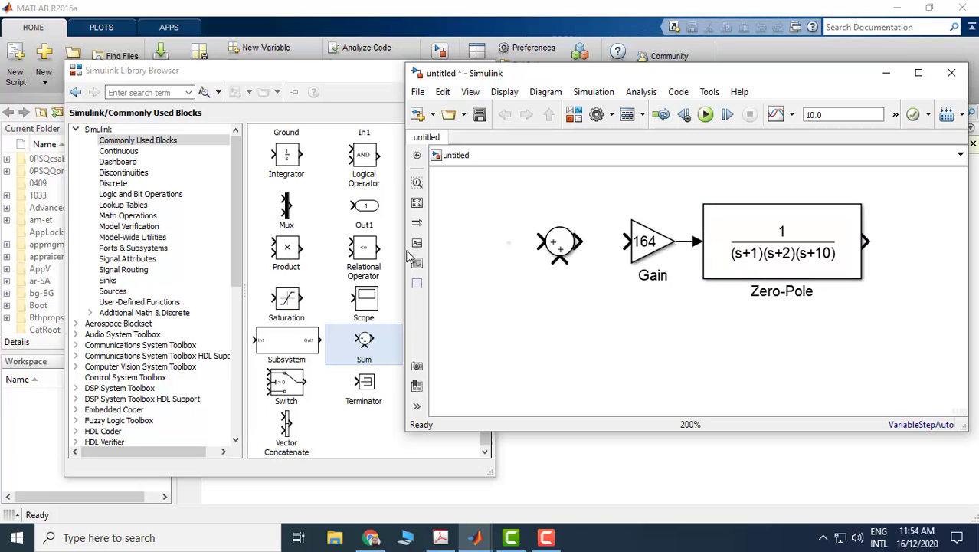
Add a Step block from Sources to the left of the Sum.
{"action": "scroll", "coordinate": [262, 218], "scroll_direction": "up", "scroll_amount": 1}
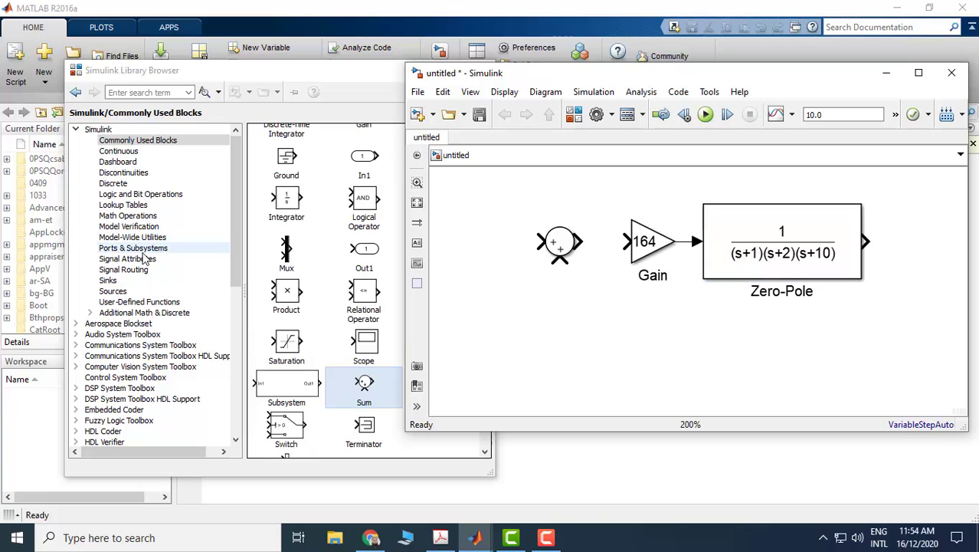
{"action": "left_click", "coordinate": [112, 290]}
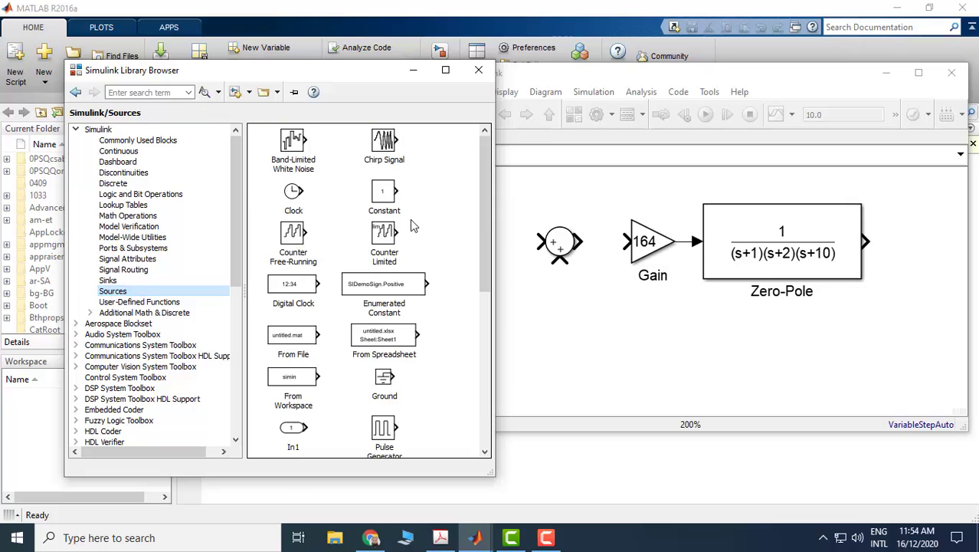
{"action": "scroll", "coordinate": [303, 367], "scroll_direction": "down", "scroll_amount": 8}
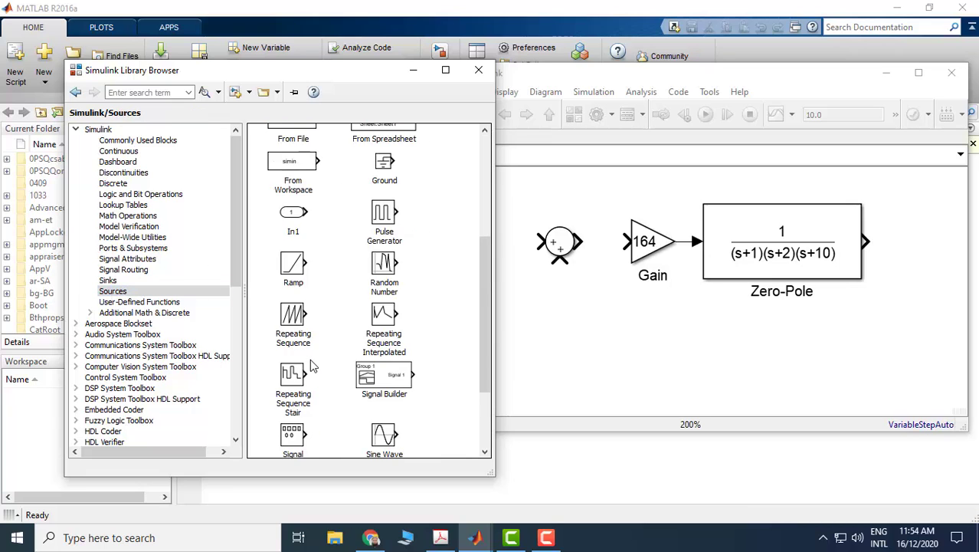
{"action": "left_click_drag", "start_coordinate": [303, 372], "coordinate": [509, 231]}
{"action": "left_click_drag", "start_coordinate": [315, 73], "coordinate": [220, 104]}
{"action": "mouse_move", "coordinate": [531, 257]}
{"action": "left_mouse_down"}
{"action": "mouse_move", "coordinate": [489, 265]}
{"action": "mouse_move", "coordinate": [495, 259]}
{"action": "left_mouse_up"}
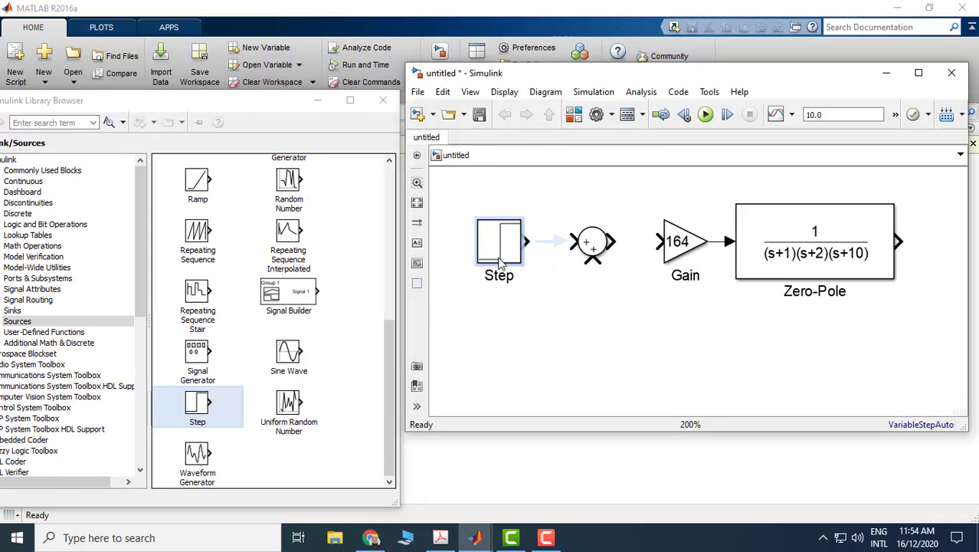
Wire Step and Zero-Pole feedback into the Sum, set its signs to |+-, and connect it to the Gain.
{"action": "left_click", "coordinate": [594, 255], "text": "ctrl"}
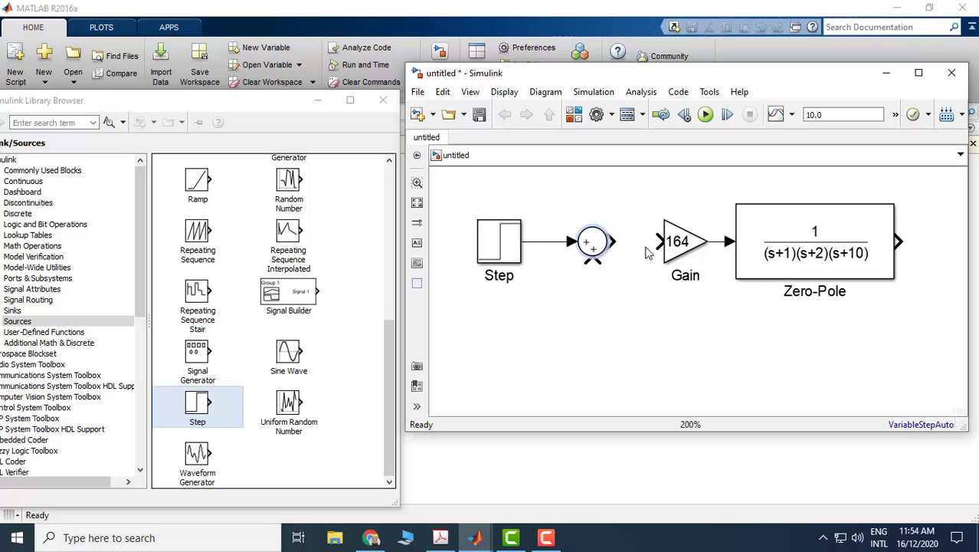
{"action": "left_click", "coordinate": [814, 253]}
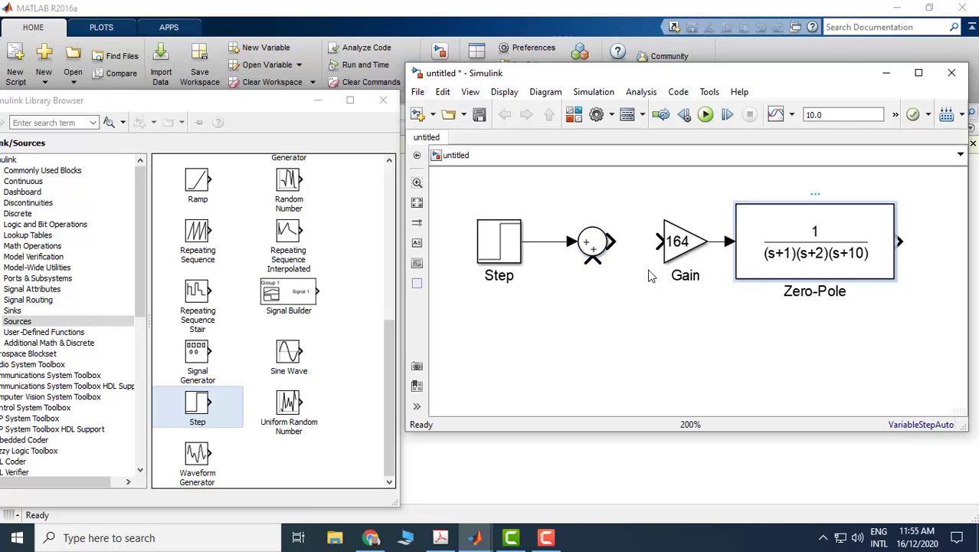
{"action": "left_click", "coordinate": [594, 255], "text": "ctrl"}
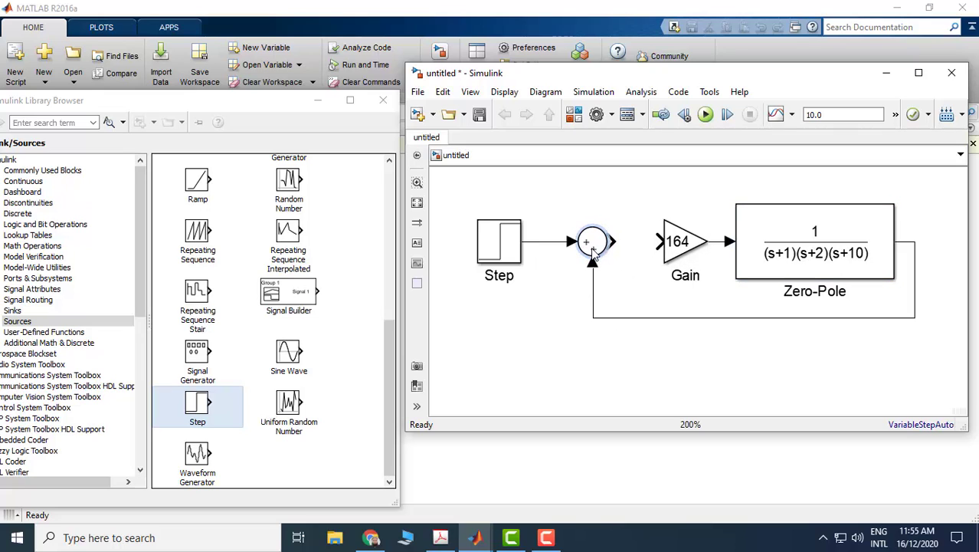
{"action": "double_click", "coordinate": [591, 244]}
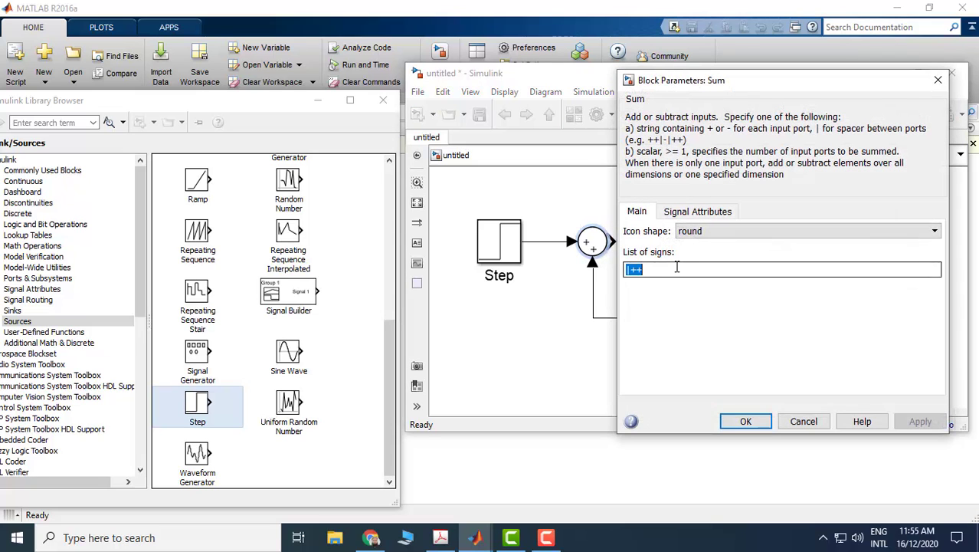
{"action": "left_click", "coordinate": [677, 269]}
{"action": "key", "text": "BackSpace"}
{"action": "type", "text": "-"}
{"action": "left_click", "coordinate": [920, 421]}
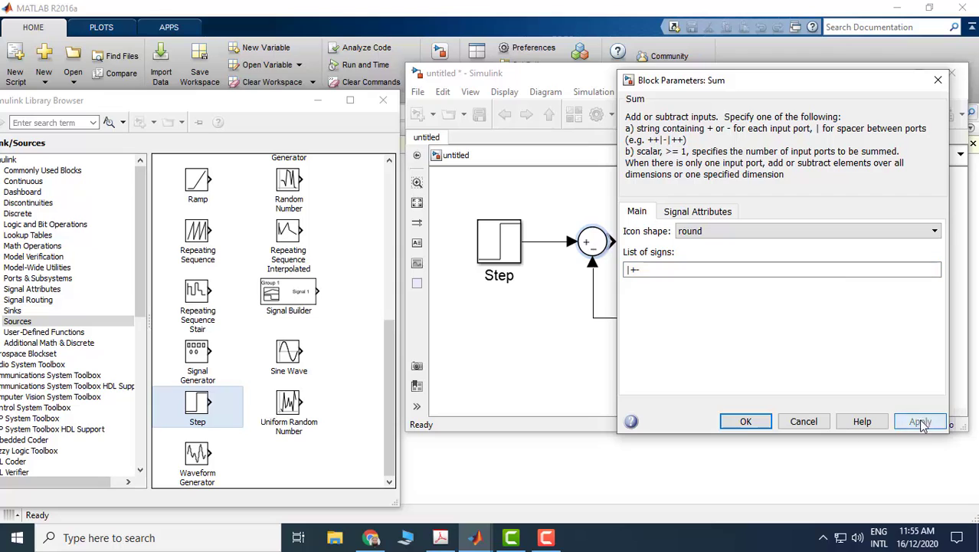
{"action": "left_click", "coordinate": [746, 421]}
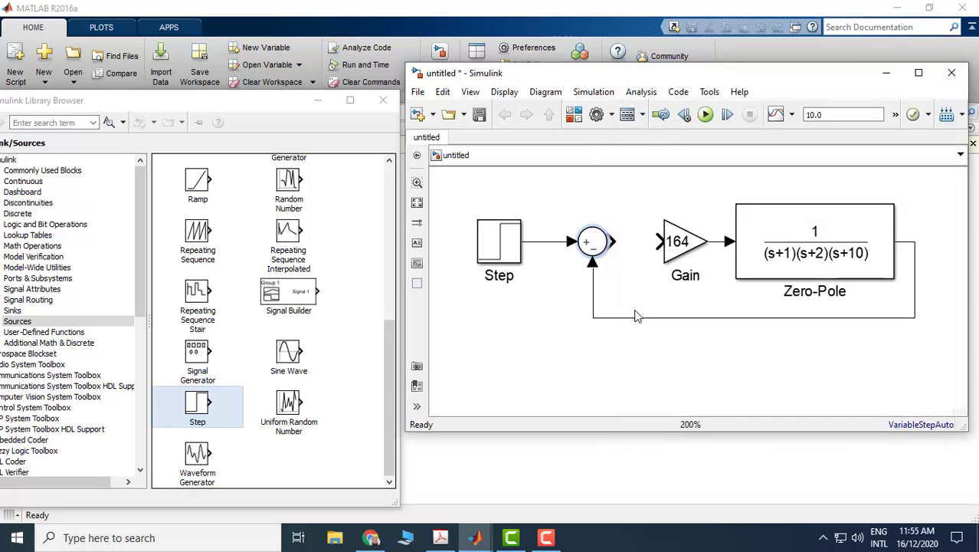
{"action": "left_click", "coordinate": [677, 243]}
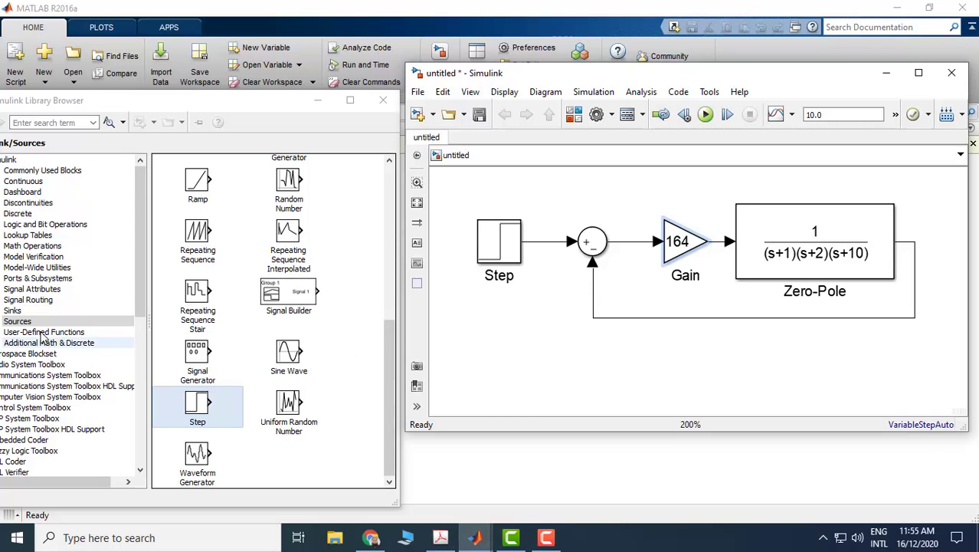
Attach a Scope to the Zero-Pole output, simulate, and view the step response settling near 0.9.
{"action": "left_click", "coordinate": [14, 311]}
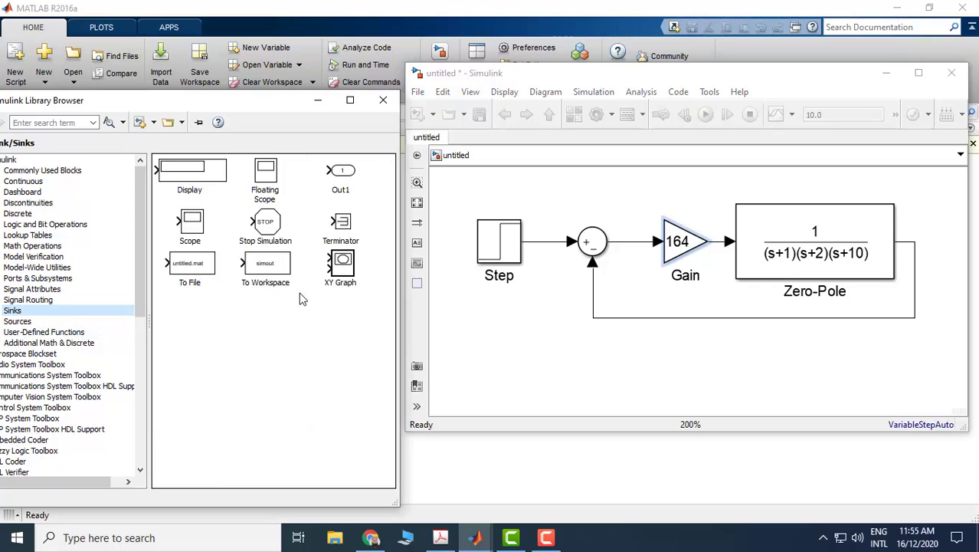
{"action": "left_click_drag", "start_coordinate": [201, 226], "coordinate": [946, 253]}
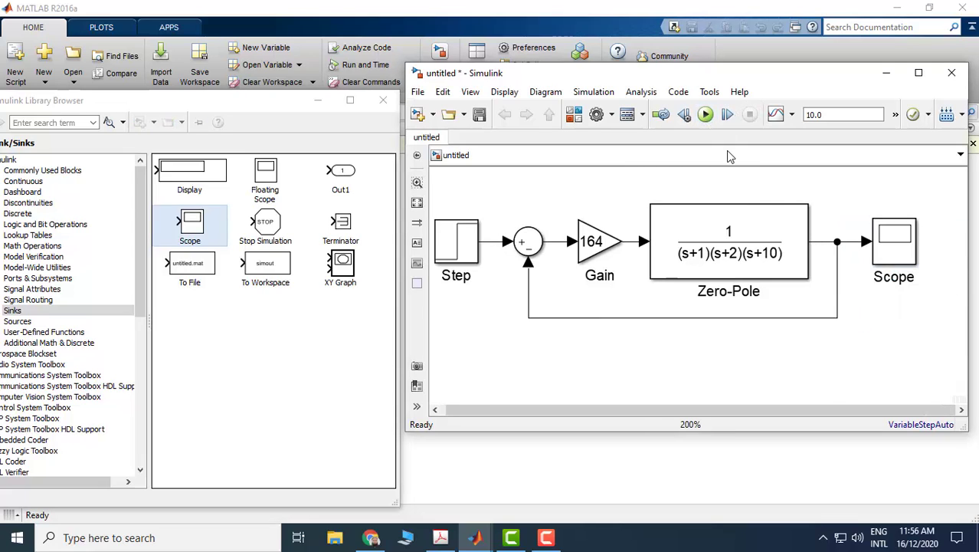
{"action": "left_click", "coordinate": [706, 114]}
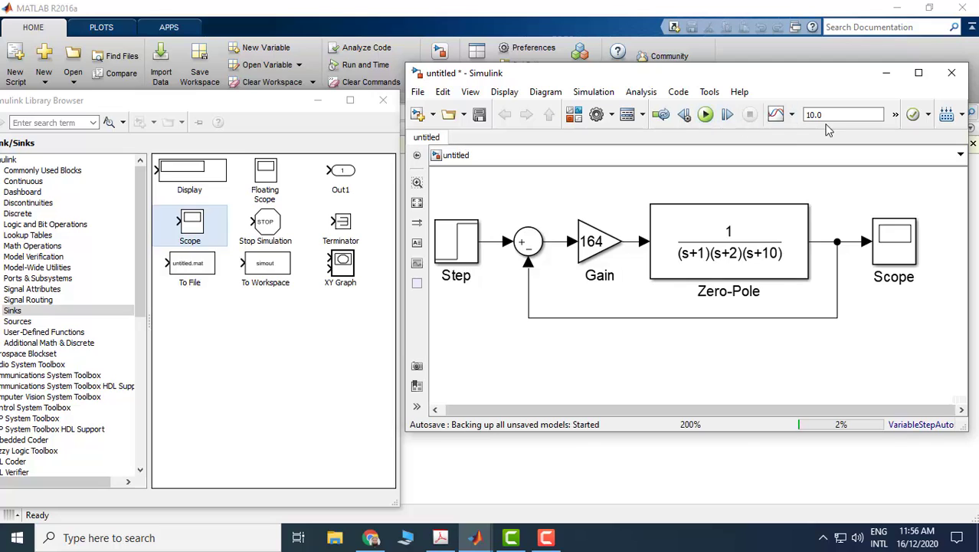
{"action": "double_click", "coordinate": [896, 244]}
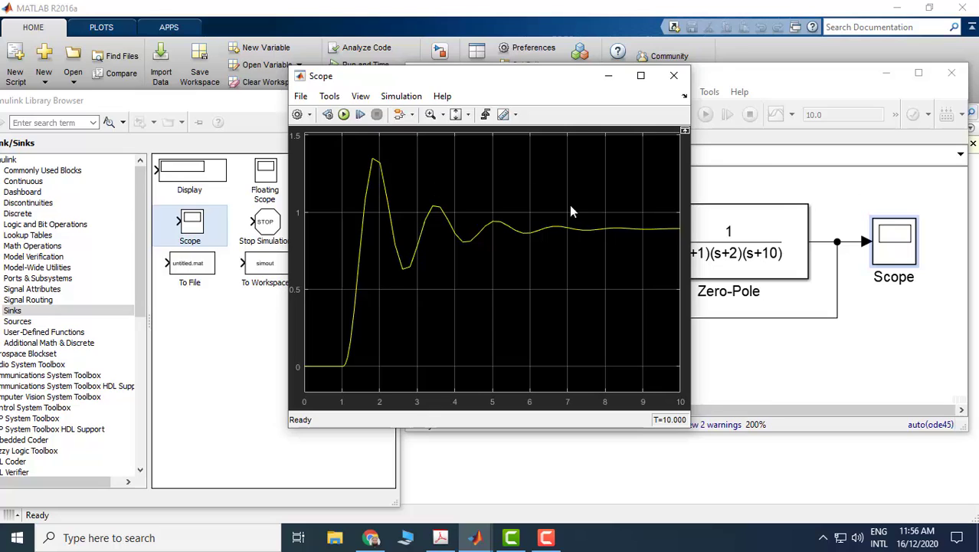
In Model Configuration Parameters, change the solver relative tolerance from 1e-3 to 1e-5.
{"action": "left_click", "coordinate": [828, 190]}
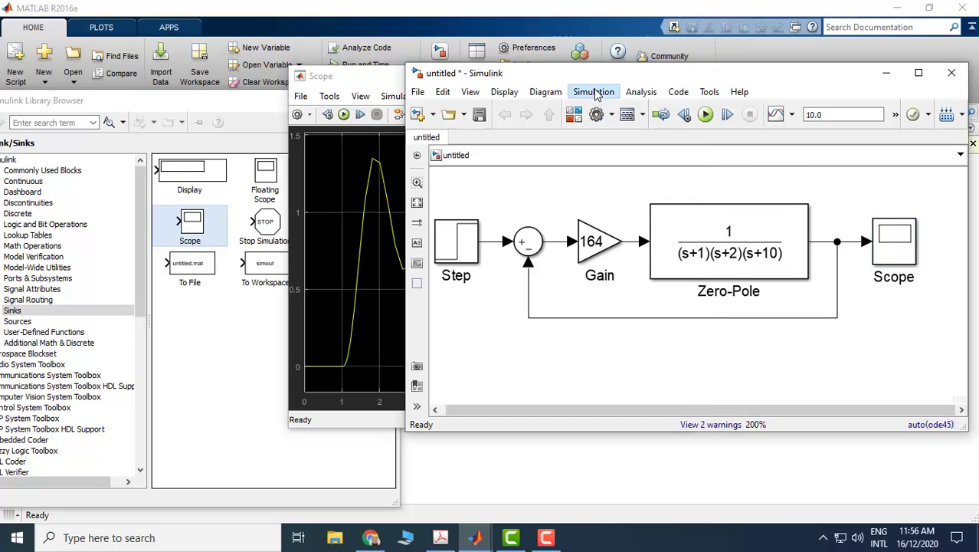
{"action": "left_click", "coordinate": [596, 92]}
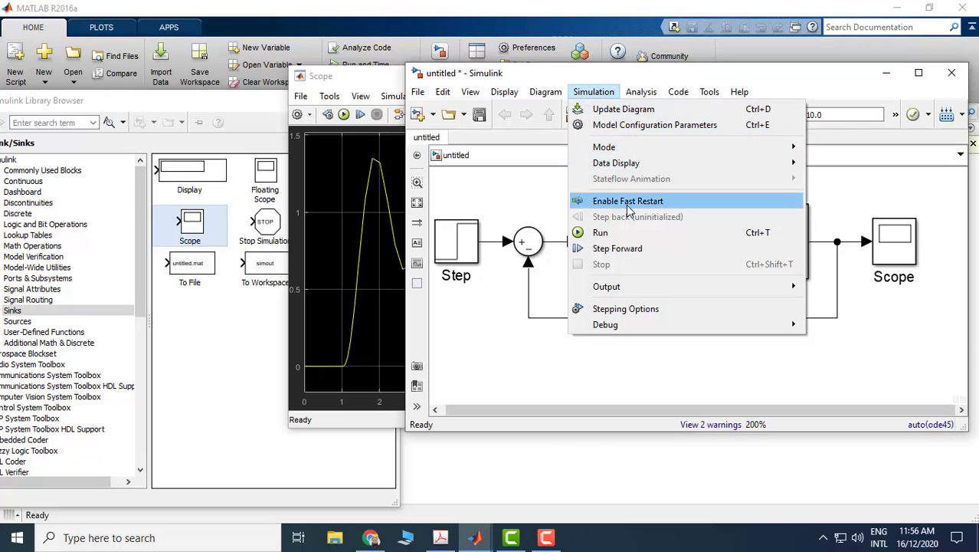
{"action": "left_click", "coordinate": [640, 128]}
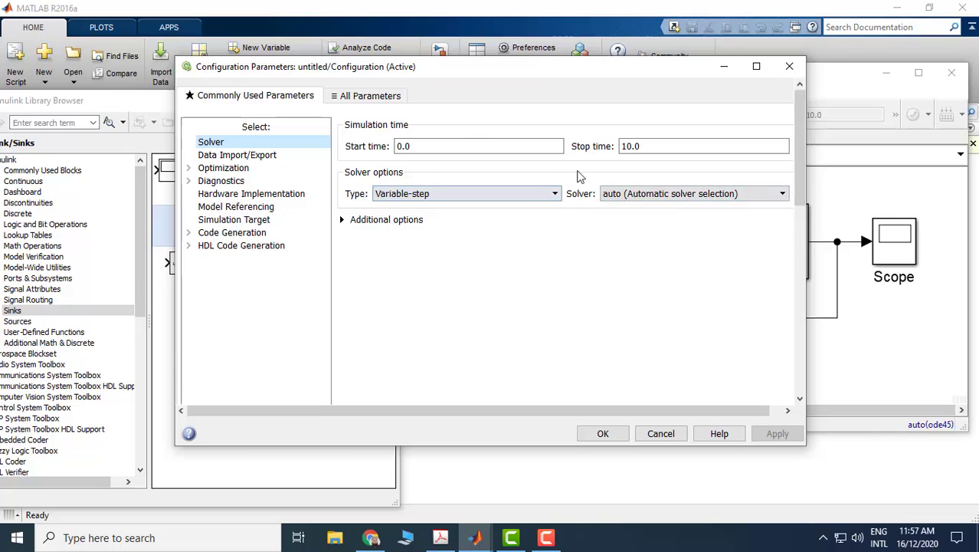
{"action": "left_click", "coordinate": [505, 195]}
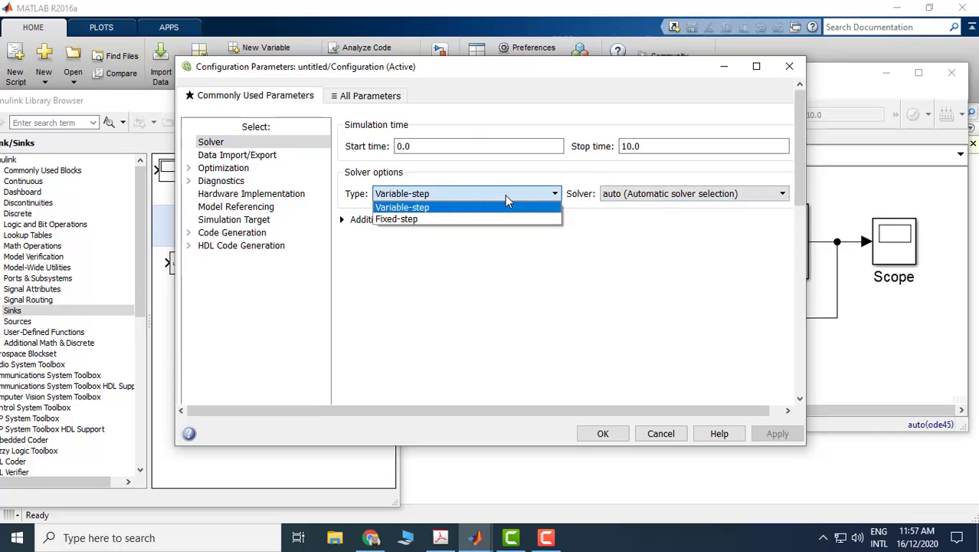
{"action": "left_click", "coordinate": [487, 201]}
{"action": "left_click", "coordinate": [345, 224]}
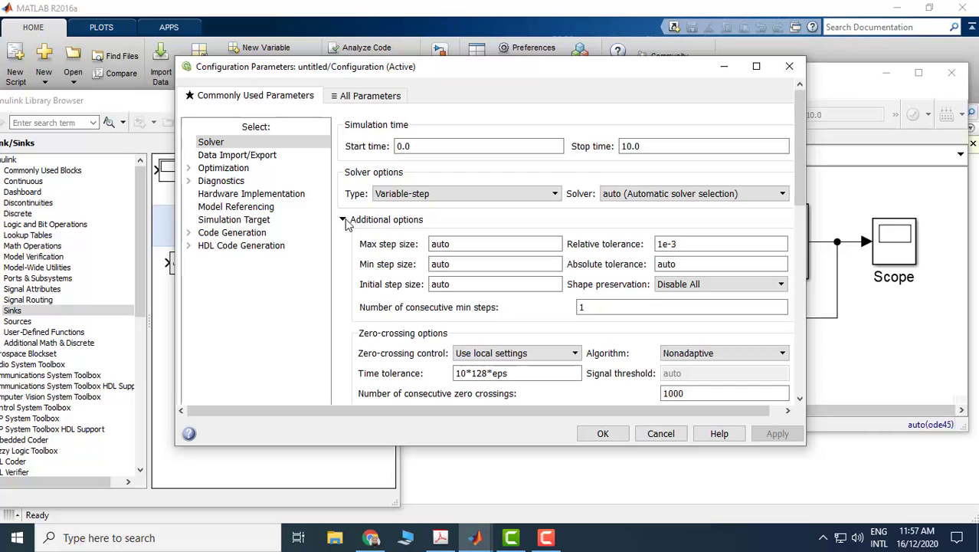
{"action": "double_click", "coordinate": [695, 244]}
{"action": "left_click", "coordinate": [697, 245]}
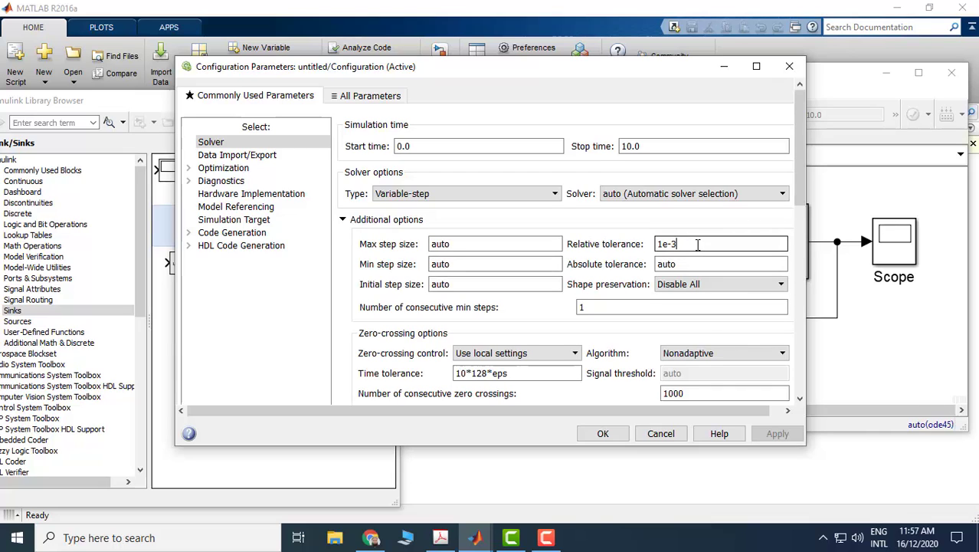
{"action": "key", "text": "BackSpace"}
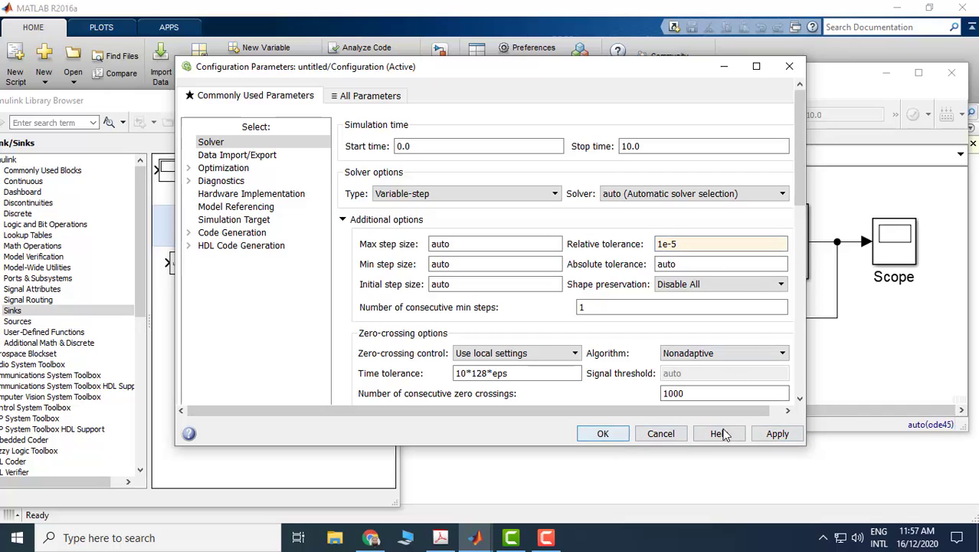
Confirm the 1e-5 tolerance, rerun the simulation, and check the smoother Scope response.
{"action": "left_click", "coordinate": [614, 434]}
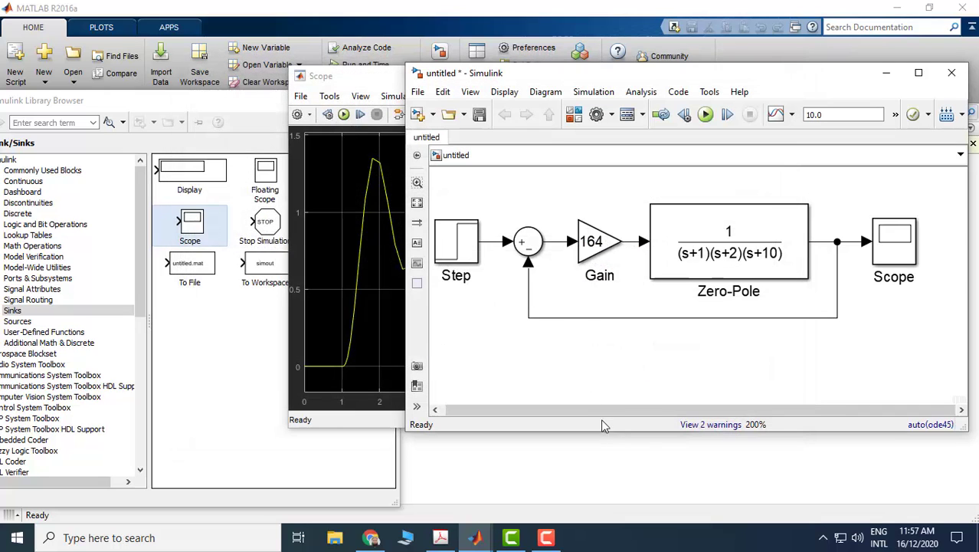
{"action": "left_click", "coordinate": [706, 115]}
{"action": "left_click", "coordinate": [706, 115]}
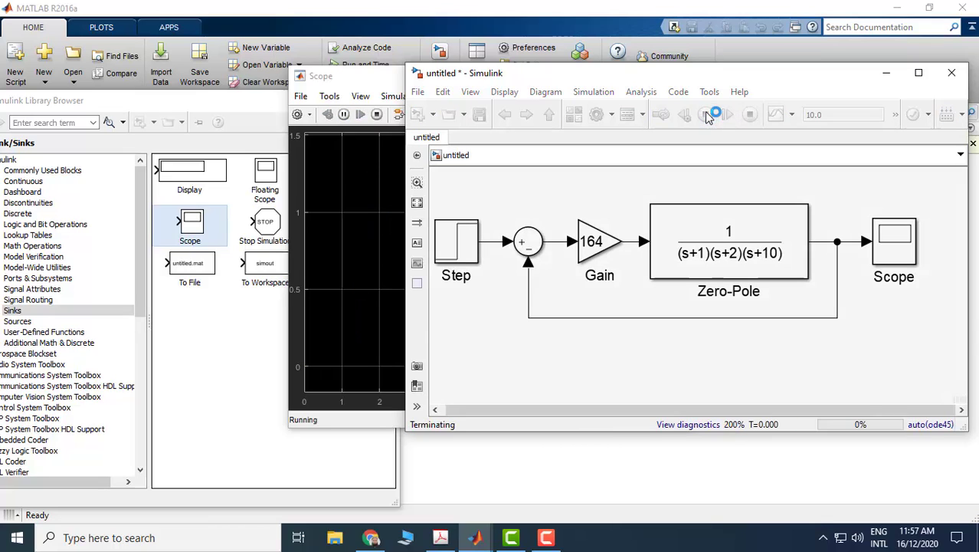
{"action": "left_click", "coordinate": [366, 78]}
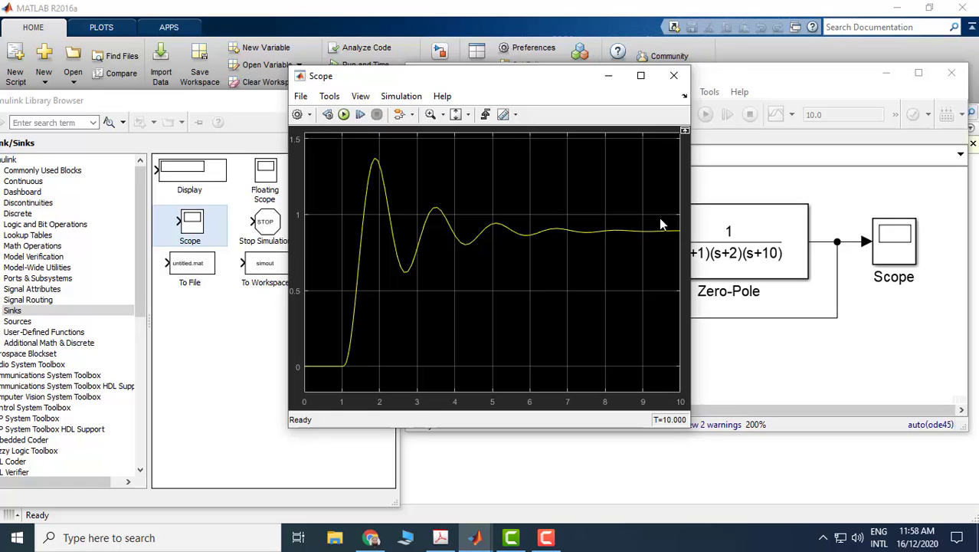
{"action": "left_click", "coordinate": [877, 342]}
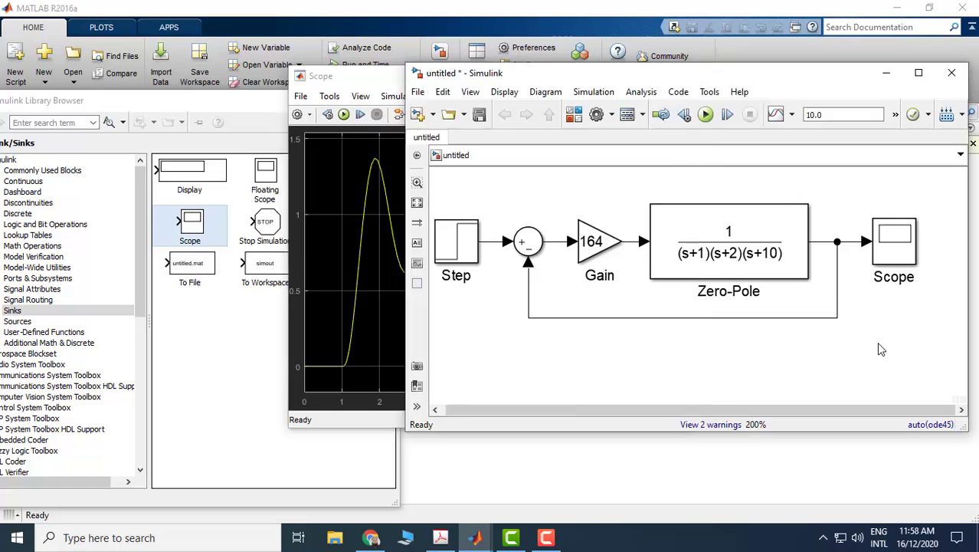
Maximize the model window and duplicate the whole loop below the original.
{"action": "double_click", "coordinate": [809, 74]}
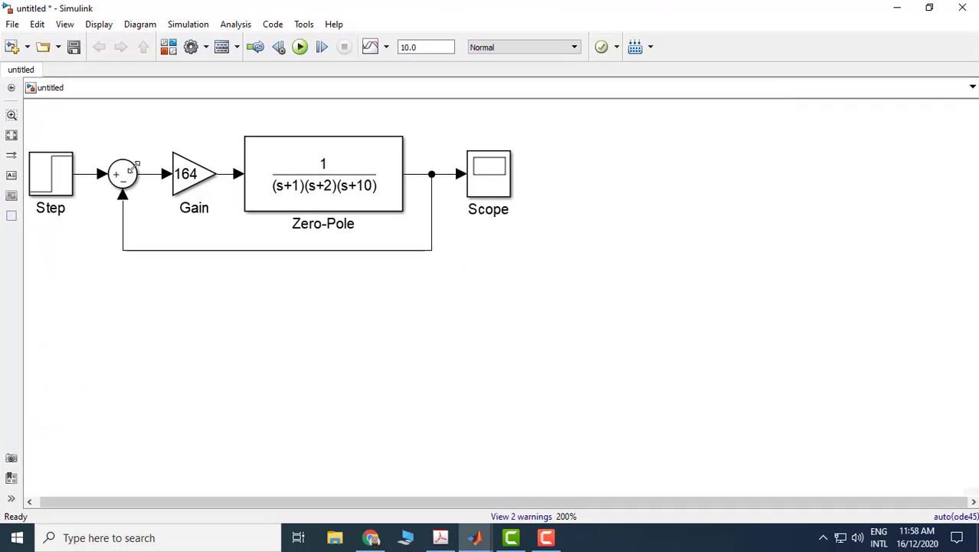
{"action": "left_click_drag", "start_coordinate": [606, 279], "coordinate": [34, 126]}
{"action": "left_click_drag", "start_coordinate": [359, 182], "coordinate": [365, 326]}
{"action": "left_click", "coordinate": [230, 326]}
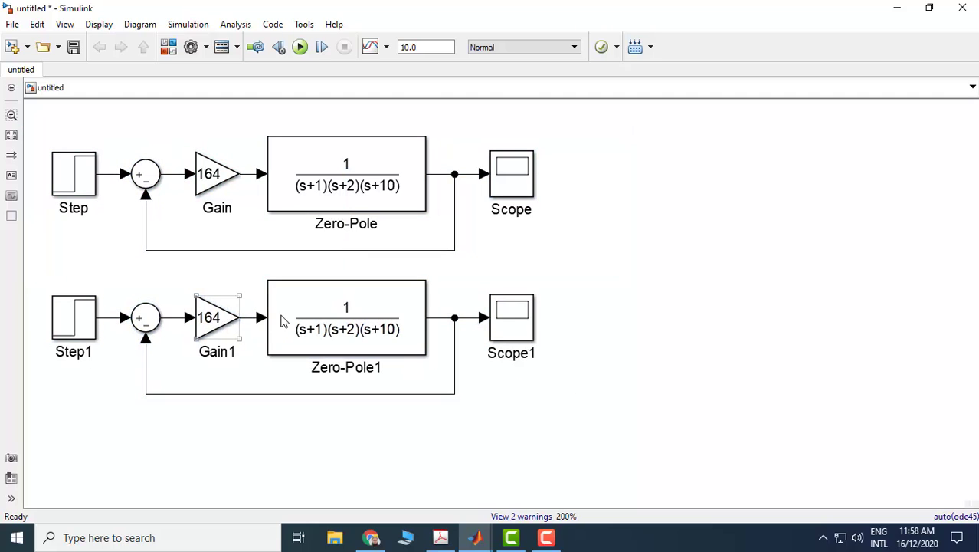
Shift Gain1, Zero-Pole1 and Scope1 right to widen the gap after the copied Sum.
{"action": "left_click_drag", "start_coordinate": [188, 280], "coordinate": [597, 404]}
{"action": "left_click_drag", "start_coordinate": [399, 323], "coordinate": [565, 322]}
{"action": "left_click", "coordinate": [315, 342]}
{"action": "left_click", "coordinate": [268, 319]}
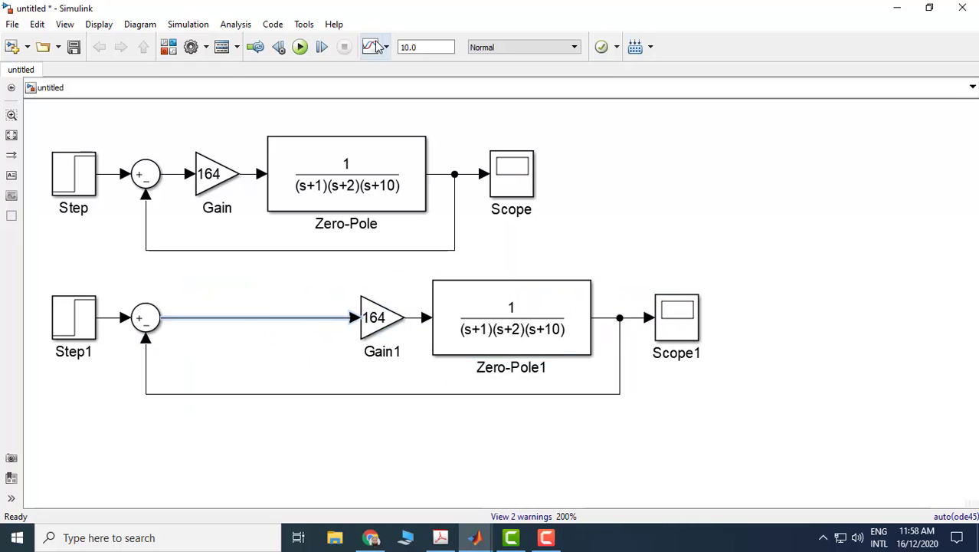
{"action": "left_click", "coordinate": [167, 47]}
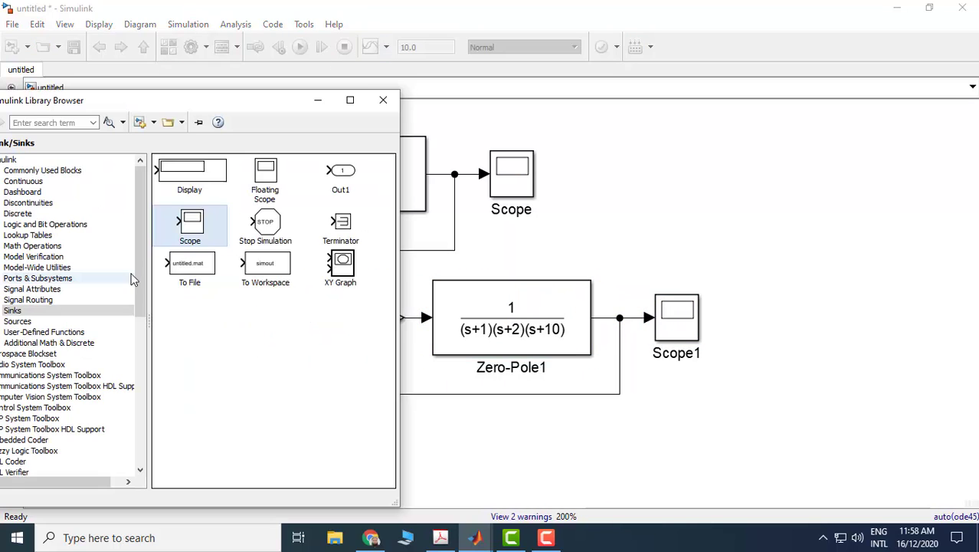
Add a new Zero-Pole block between the Sum and Gain1 in the lower loop.
{"action": "left_click", "coordinate": [27, 183]}
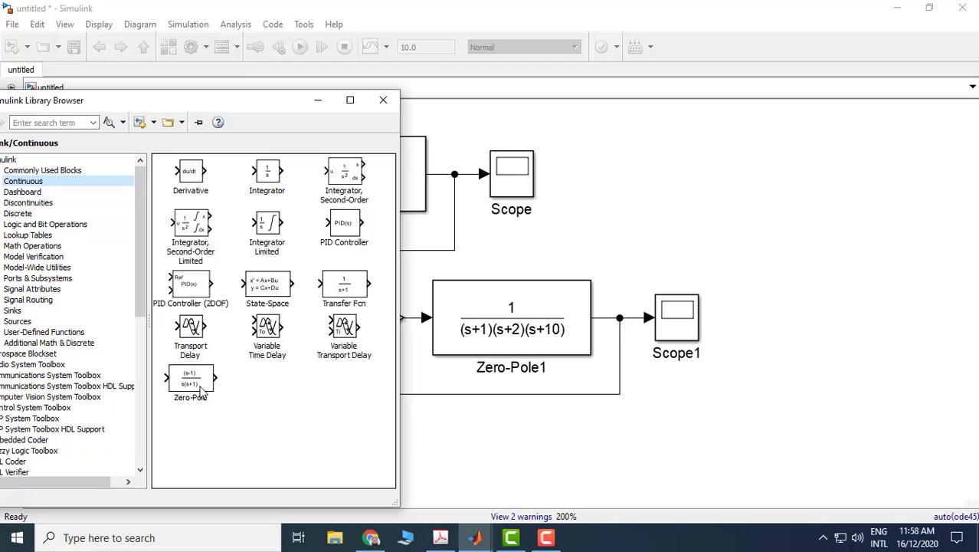
{"action": "left_click_drag", "start_coordinate": [197, 389], "coordinate": [270, 331]}
{"action": "double_click", "coordinate": [277, 339]}
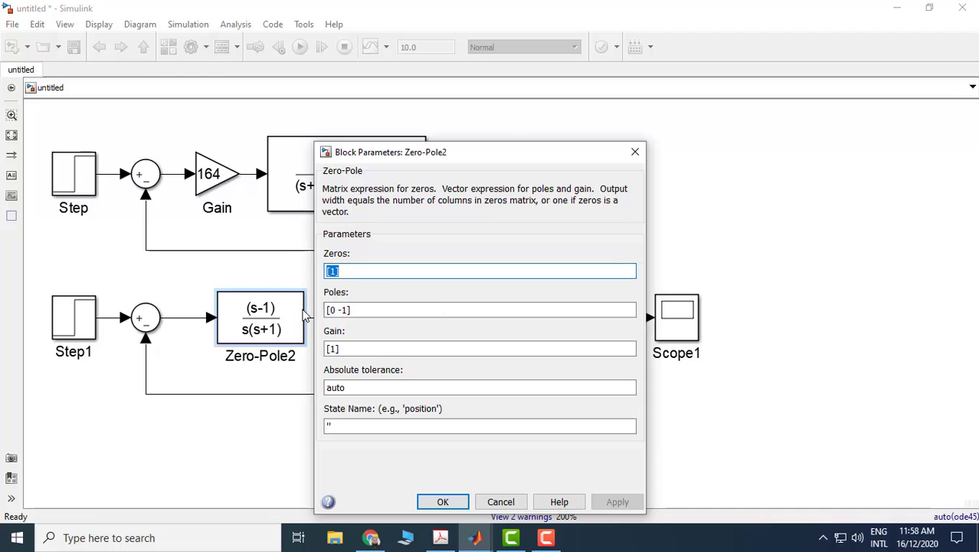
Set Zero-Pole2 to zero -0.111, pole -0.01 and gain 1.
{"action": "key", "text": "Right"}
{"action": "key", "text": "Left"}
{"action": "type", "text": "-0.11"}
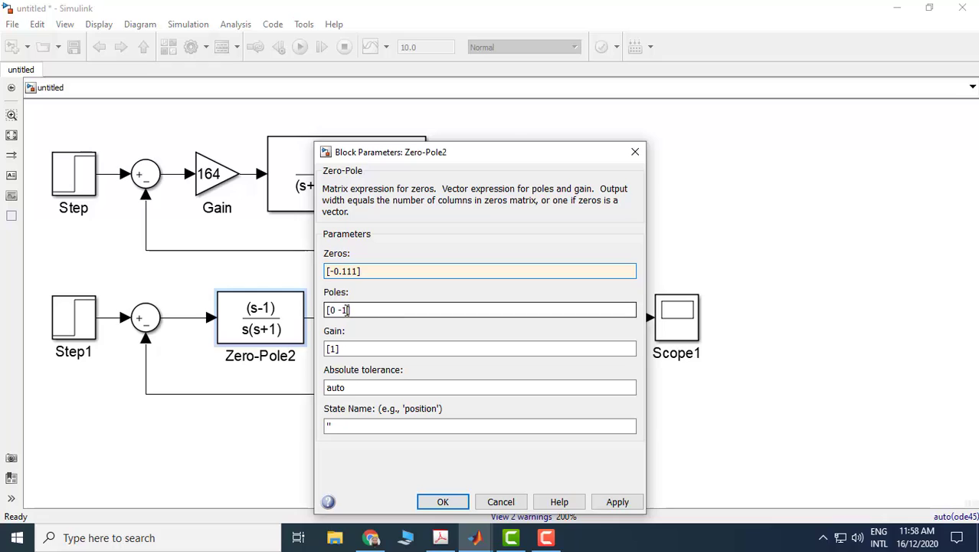
{"action": "double_click", "coordinate": [347, 309]}
{"action": "left_click", "coordinate": [358, 310]}
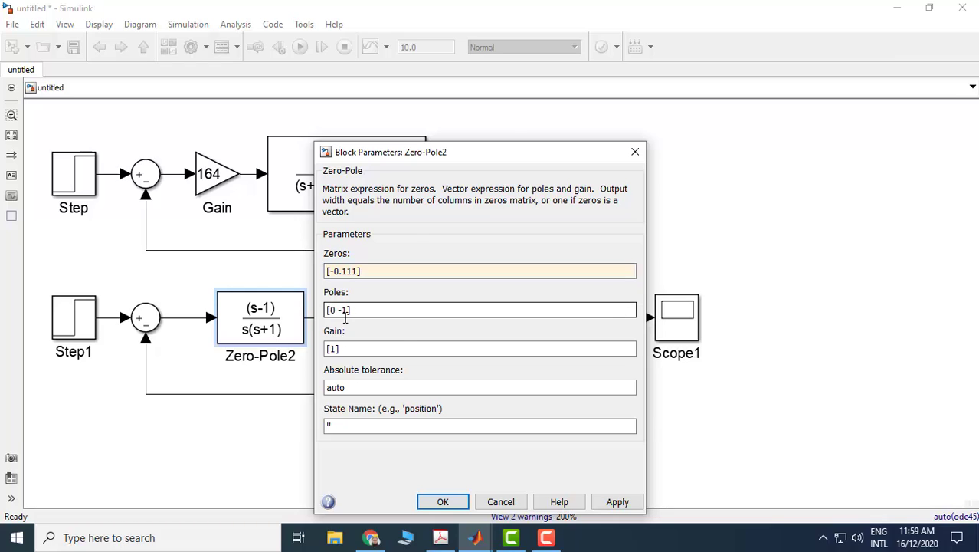
{"action": "left_click", "coordinate": [337, 310]}
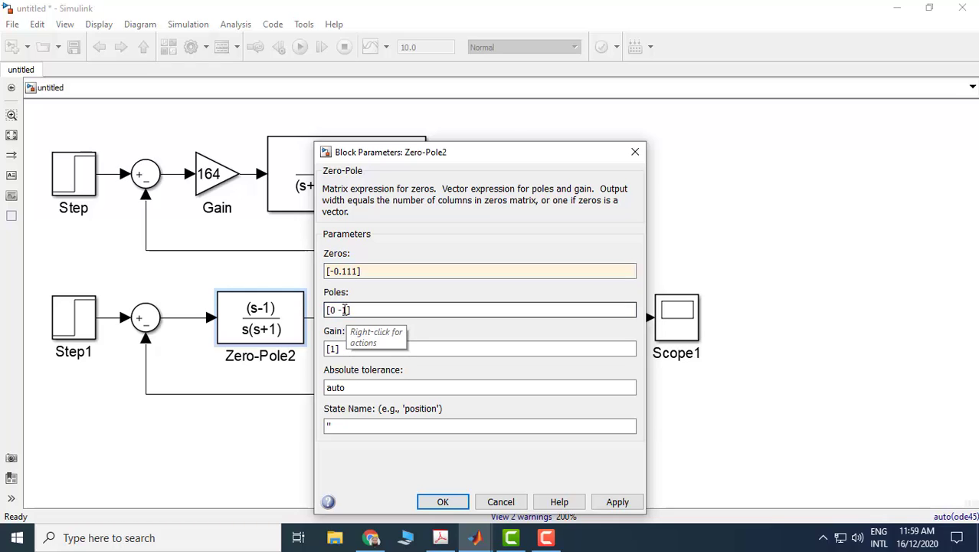
{"action": "key", "text": "BackSpace"}
{"action": "key", "text": "BackSpace"}
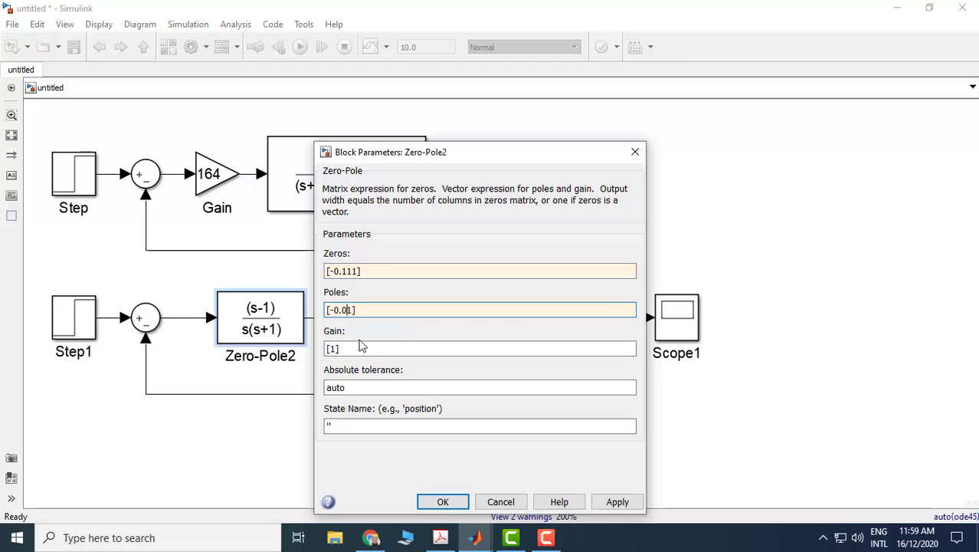
{"action": "key", "text": "Tab"}
{"action": "left_click", "coordinate": [607, 501]}
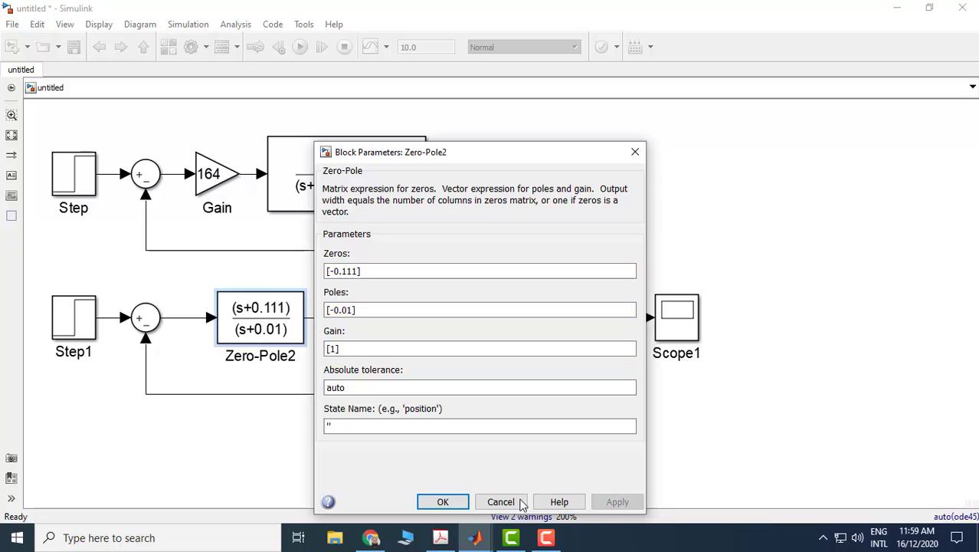
{"action": "left_click", "coordinate": [426, 502]}
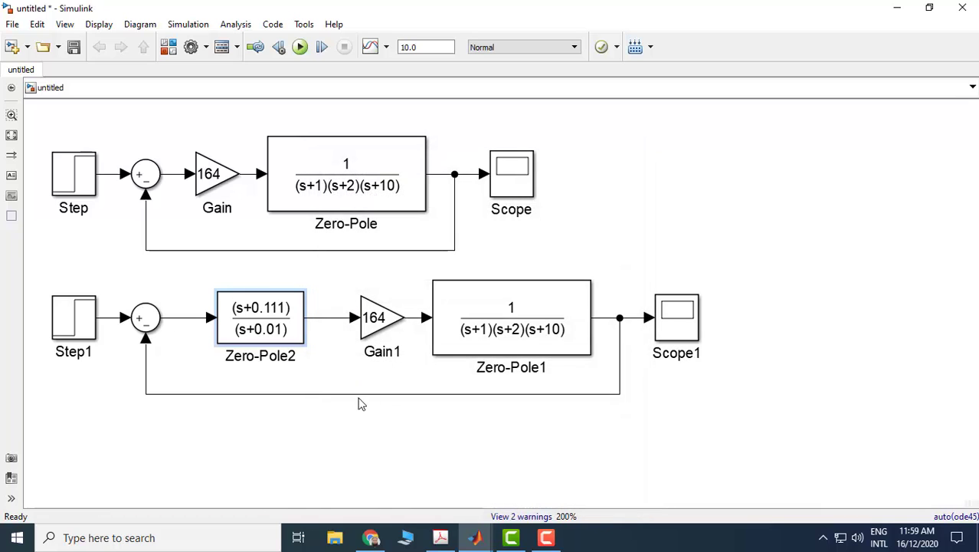
Delete the redundant Scope1 and move the top Scope further right.
{"action": "left_click", "coordinate": [390, 451]}
{"action": "left_click", "coordinate": [679, 337]}
{"action": "key", "text": "Delete"}
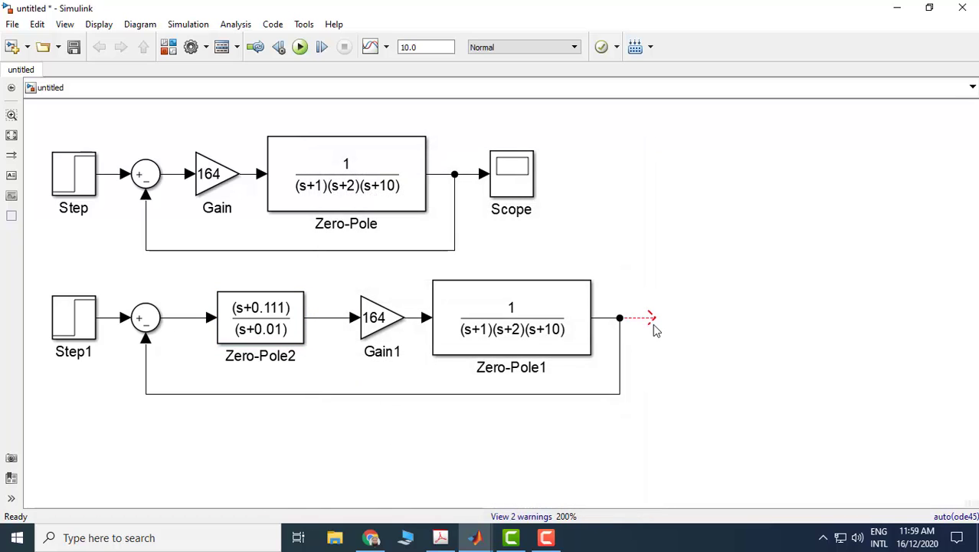
{"action": "left_click", "coordinate": [519, 193]}
{"action": "left_click_drag", "start_coordinate": [519, 194], "coordinate": [748, 194]}
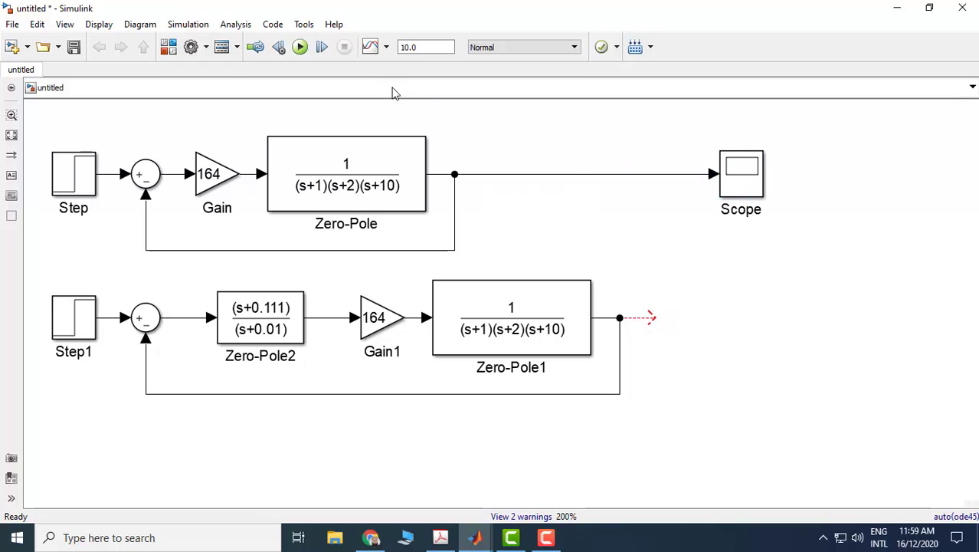
Insert a Mux before the Scope, feeding it from Zero-Pole and Zero-Pole1 outputs.
{"action": "left_click", "coordinate": [169, 48]}
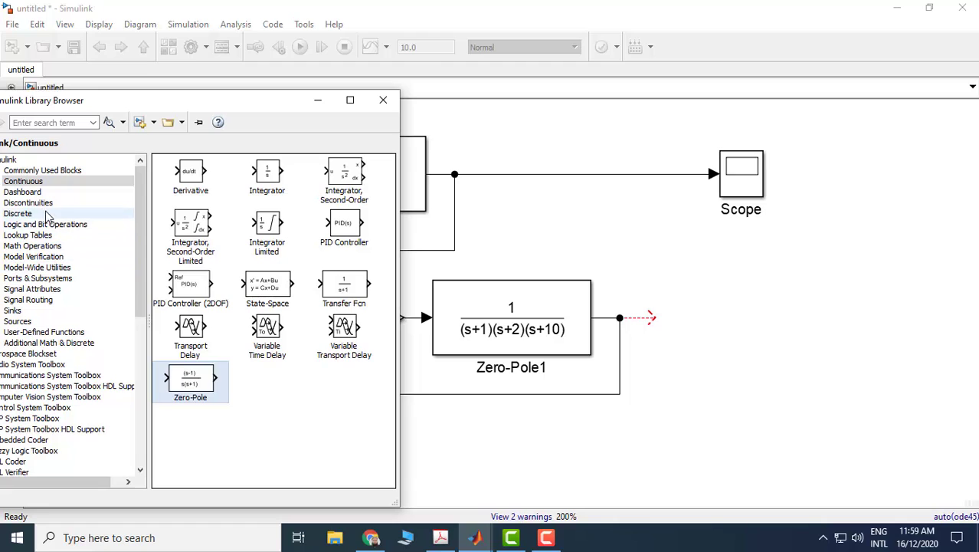
{"action": "left_click", "coordinate": [29, 172]}
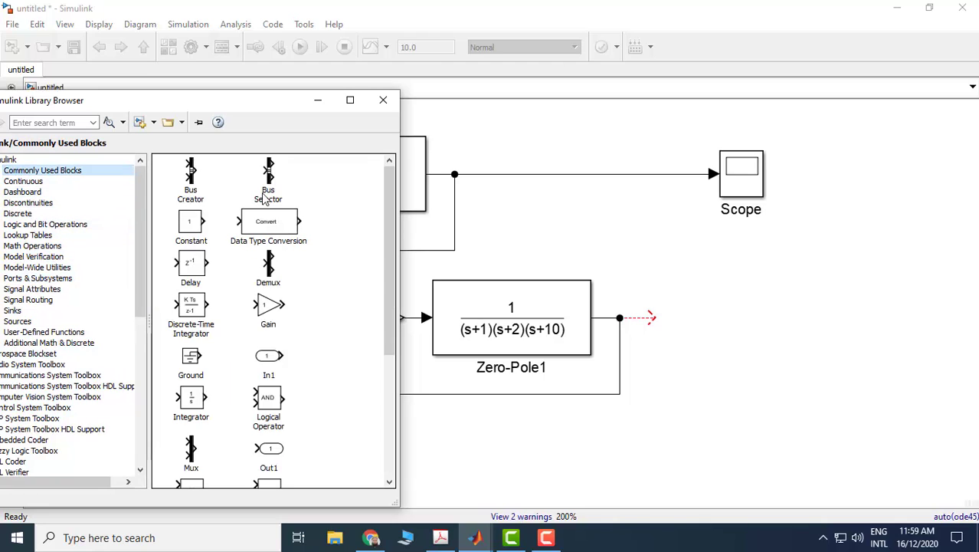
{"action": "left_click_drag", "start_coordinate": [192, 452], "coordinate": [664, 198]}
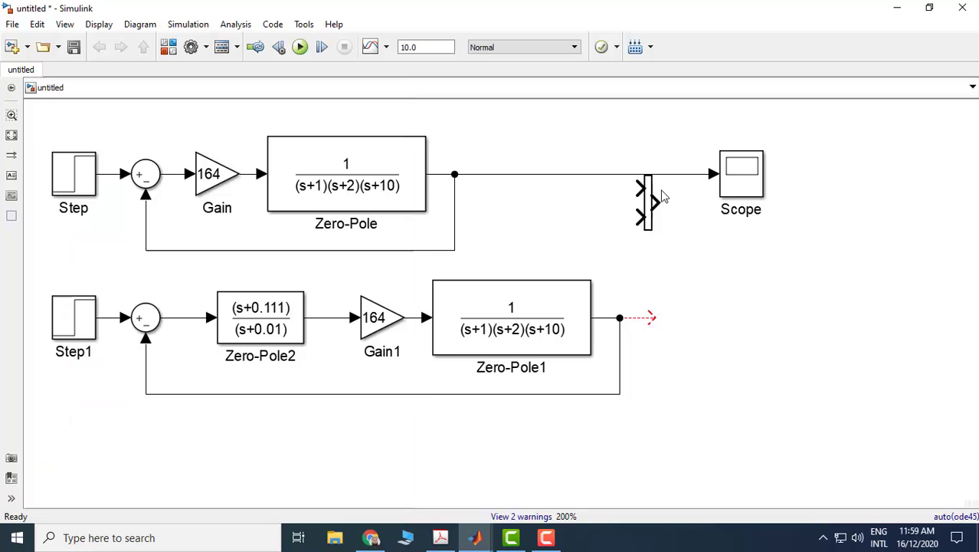
{"action": "left_click", "coordinate": [620, 175]}
{"action": "key", "text": "Delete"}
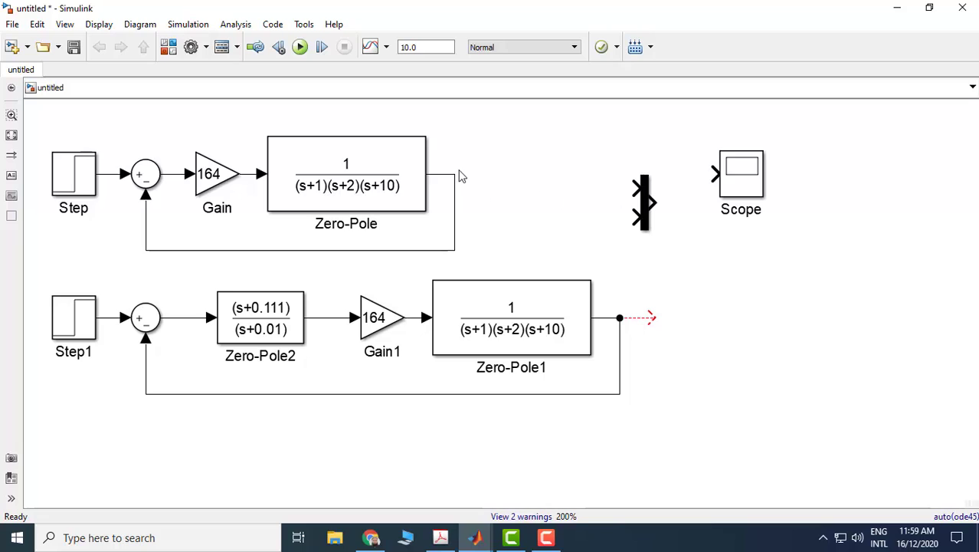
{"action": "mouse_move", "coordinate": [454, 175]}
{"action": "left_mouse_down"}
{"action": "mouse_move", "coordinate": [590, 171]}
{"action": "mouse_move", "coordinate": [636, 188]}
{"action": "left_mouse_up"}
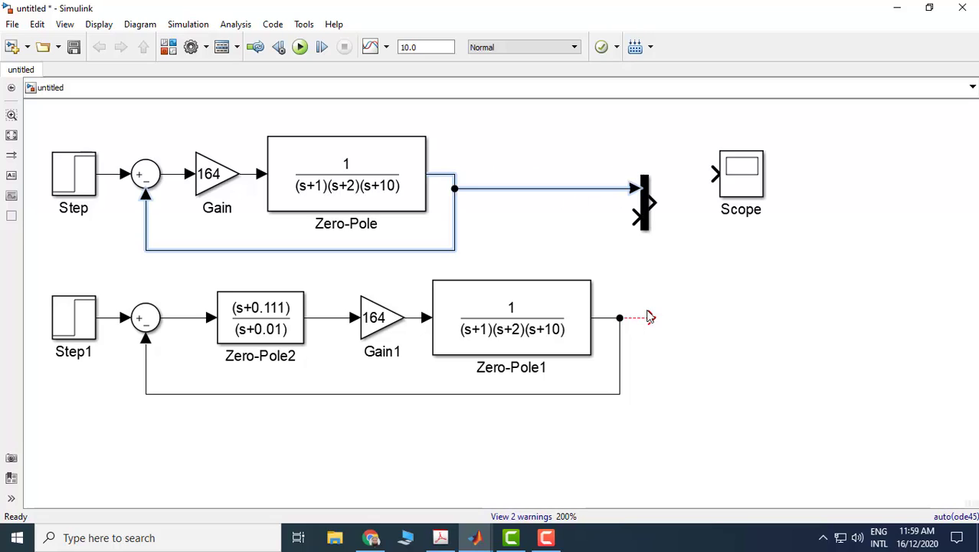
{"action": "left_click_drag", "start_coordinate": [652, 314], "coordinate": [638, 217]}
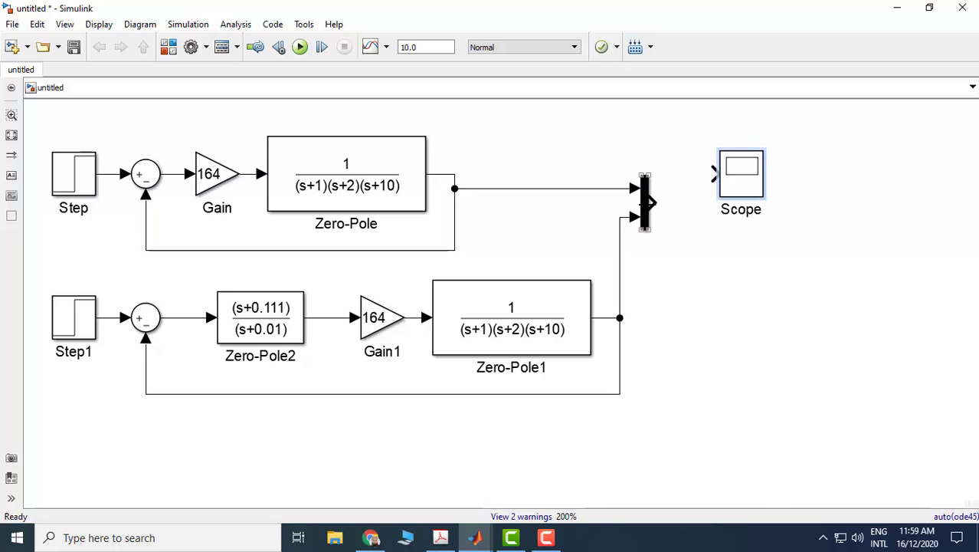
{"action": "left_click", "coordinate": [644, 207]}
{"action": "left_click_drag", "start_coordinate": [650, 203], "coordinate": [731, 192]}
{"action": "left_click", "coordinate": [692, 284]}
Run the model and inspect both loop responses in the maximized Scope.
{"action": "left_click", "coordinate": [300, 46]}
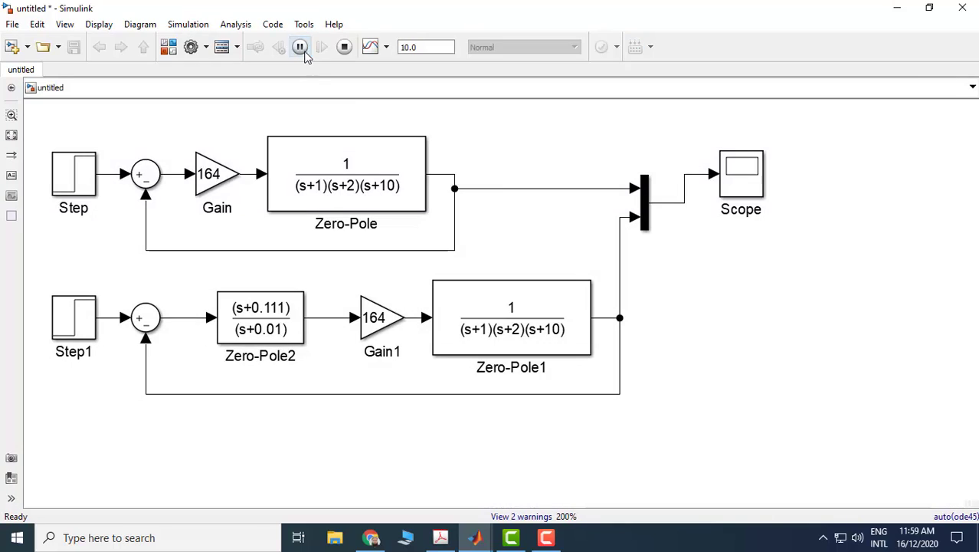
{"action": "left_click", "coordinate": [744, 188]}
{"action": "double_click", "coordinate": [744, 189]}
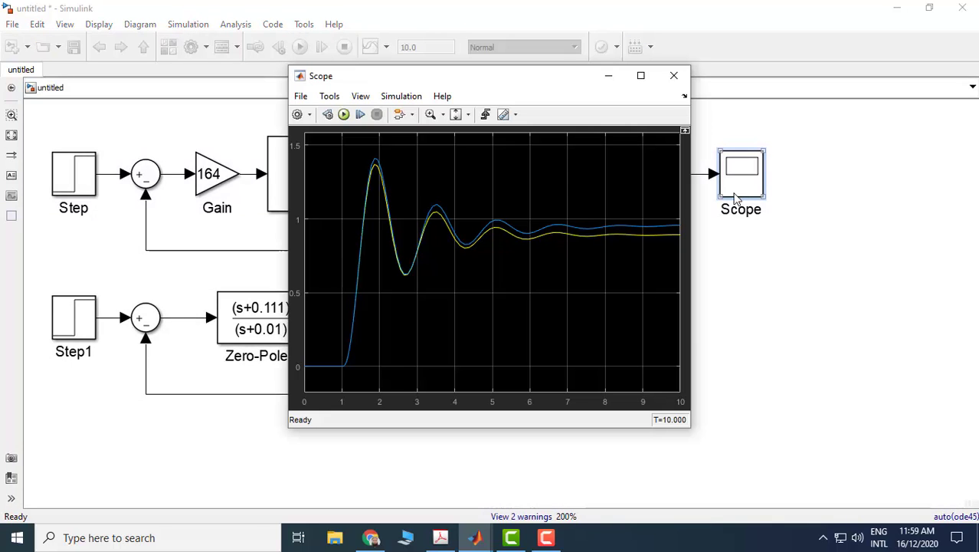
{"action": "left_click", "coordinate": [640, 75]}
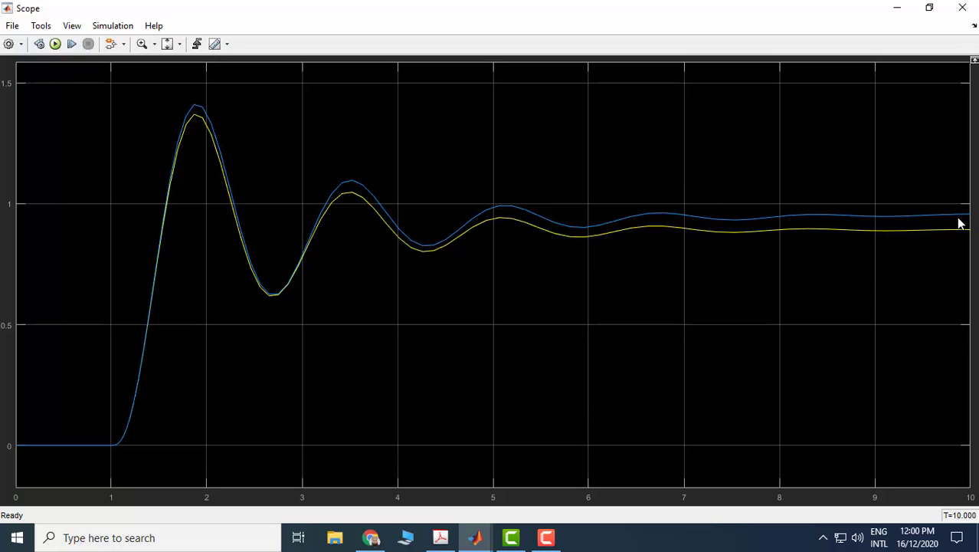
{"action": "left_click", "coordinate": [893, 6]}
Set the stop time to 20, rerun, and compare responses: compensated near 0.97, uncompensated 0.9.
{"action": "double_click", "coordinate": [431, 47]}
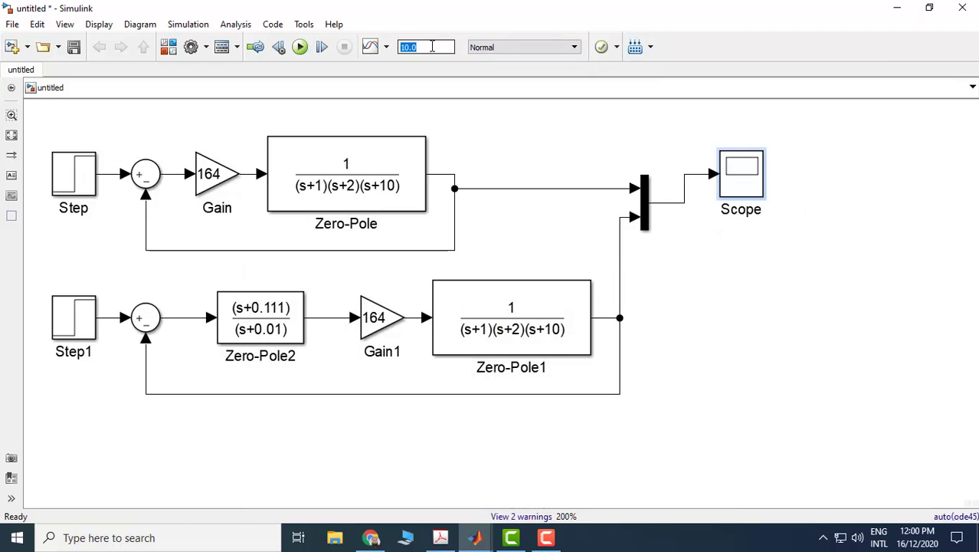
{"action": "type", "text": "20"}
{"action": "left_click", "coordinate": [300, 47]}
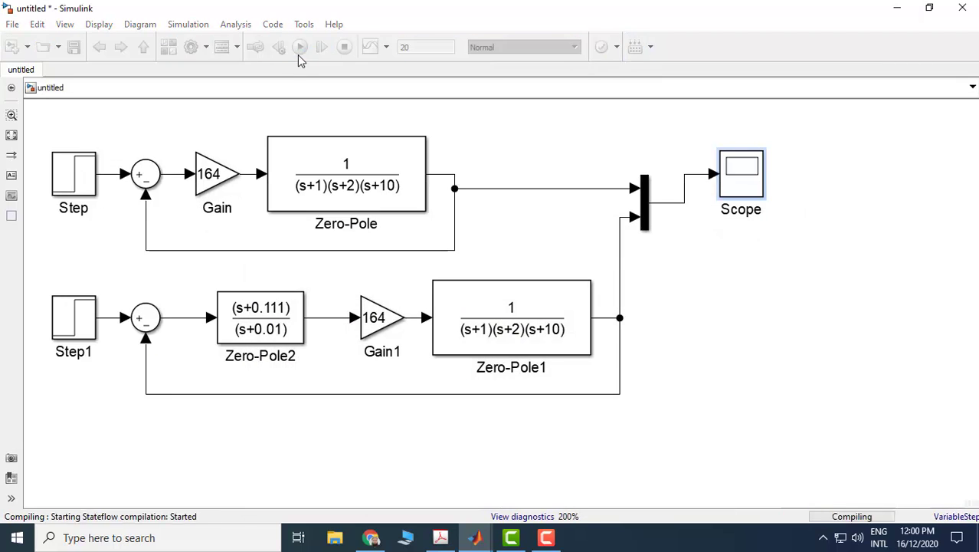
{"action": "double_click", "coordinate": [751, 182]}
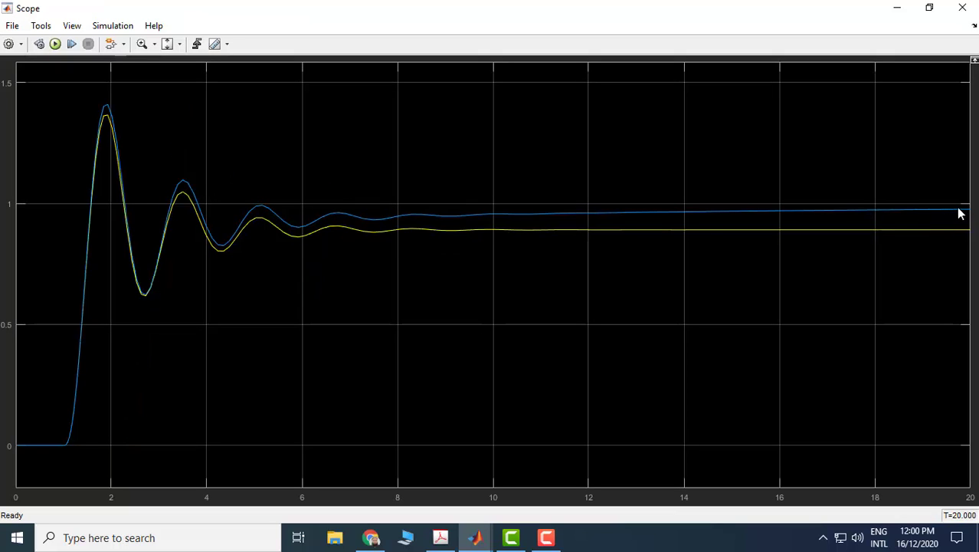
{"action": "left_click", "coordinate": [897, 8]}
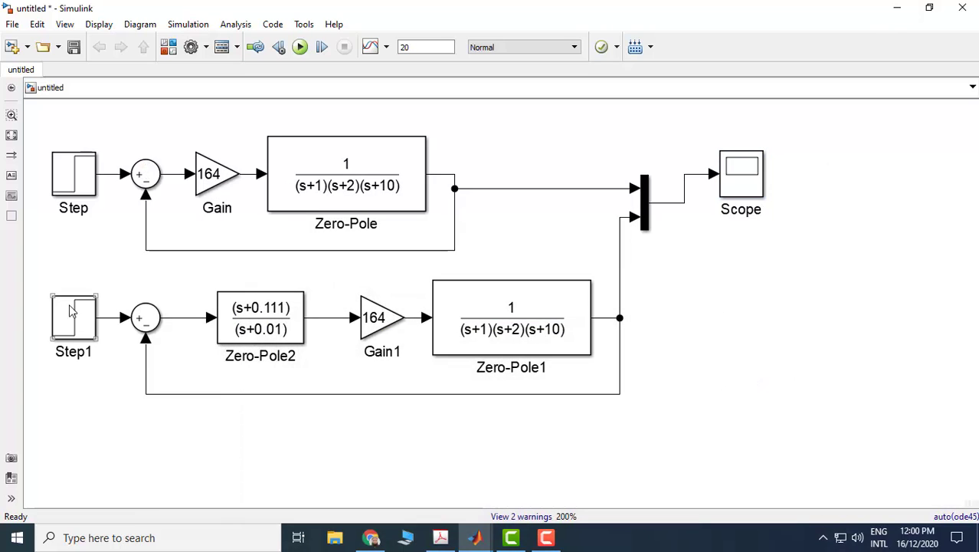
Copy the whole Step1 loop and place the duplicate below the second loop.
{"action": "left_click_drag", "start_coordinate": [31, 275], "coordinate": [632, 389]}
{"action": "scroll", "coordinate": [702, 390], "scroll_direction": "down", "scroll_amount": 2}
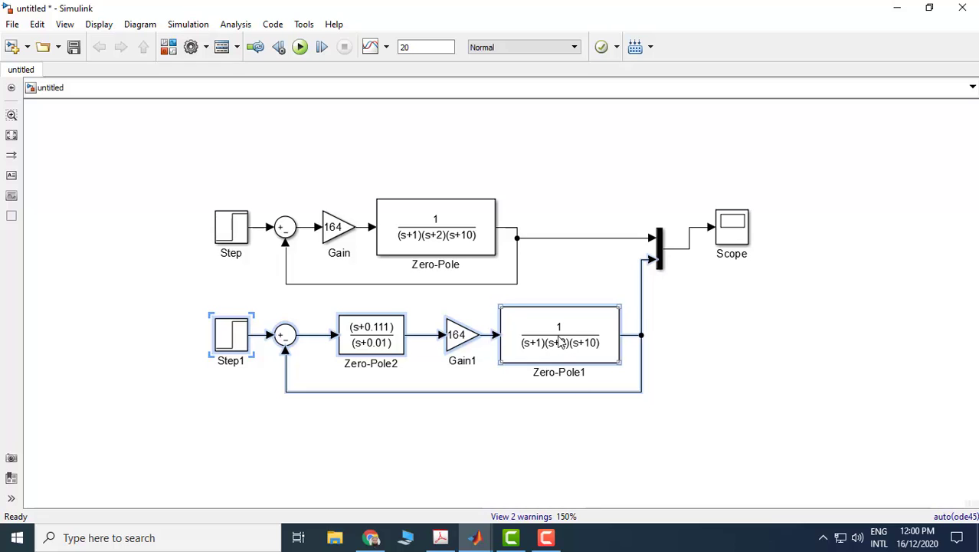
{"action": "left_click_drag", "start_coordinate": [559, 342], "coordinate": [562, 465]}
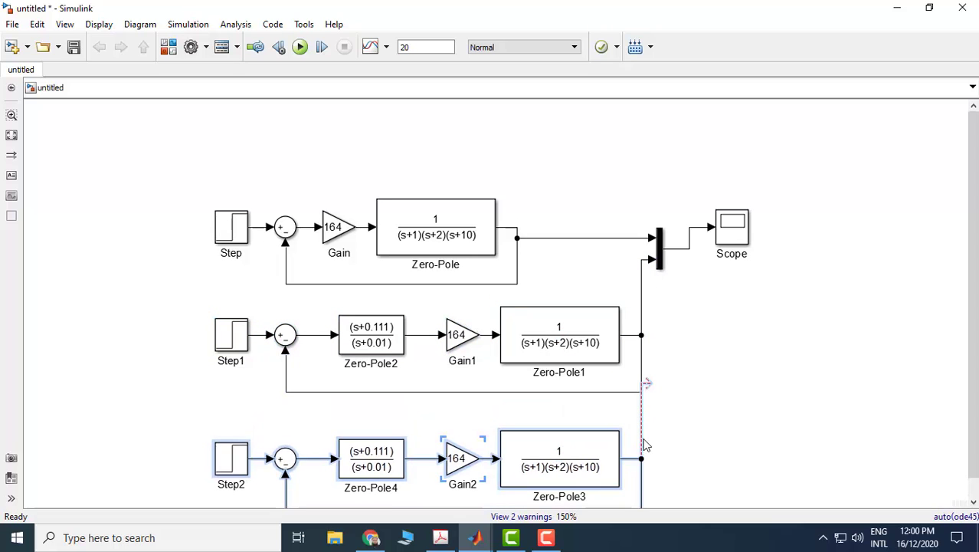
Make the Zero-Pole4 compensator (s+0.011)/(s+0.001) and start wiring Zero-Pole3's output toward the Mux.
{"action": "double_click", "coordinate": [374, 459]}
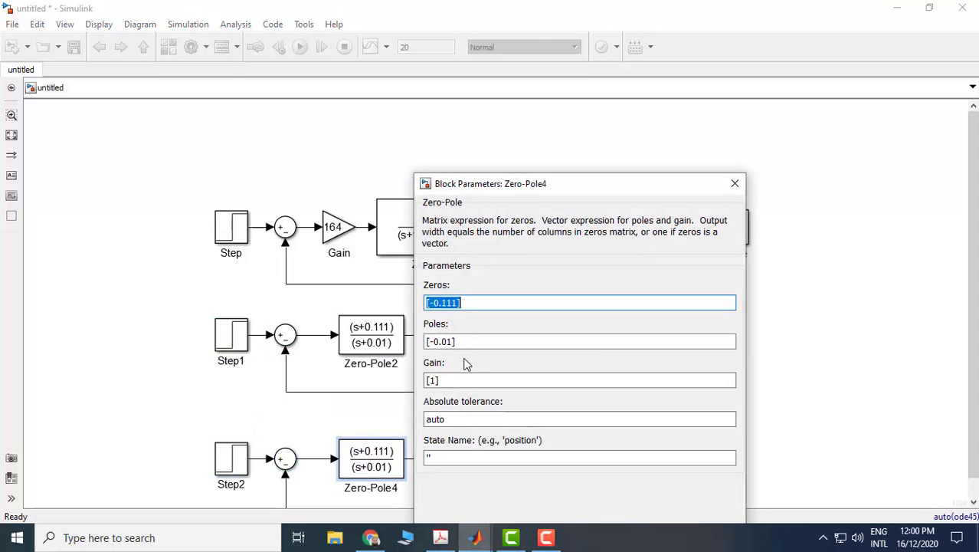
{"action": "left_click", "coordinate": [443, 302]}
{"action": "type", "text": "0"}
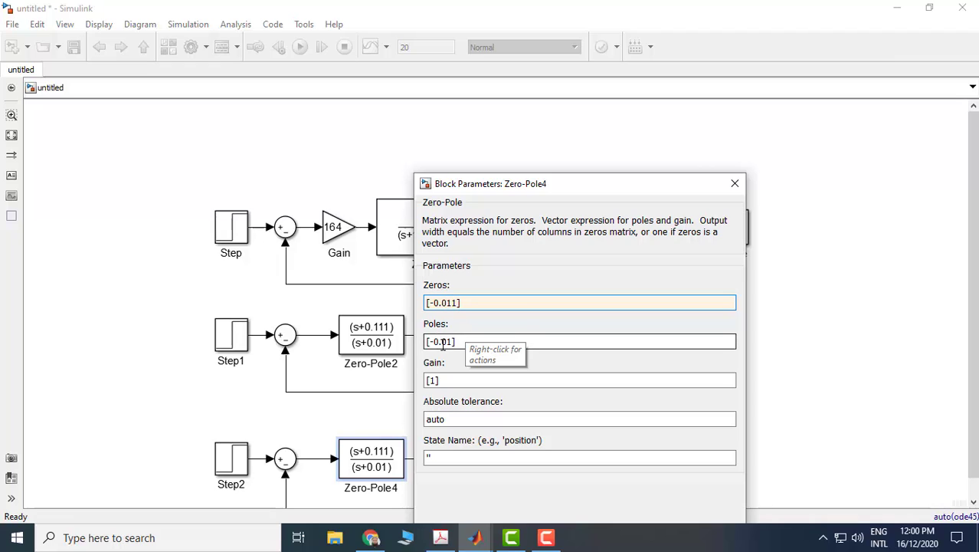
{"action": "key", "text": "Tab"}
{"action": "left_click", "coordinate": [444, 342]}
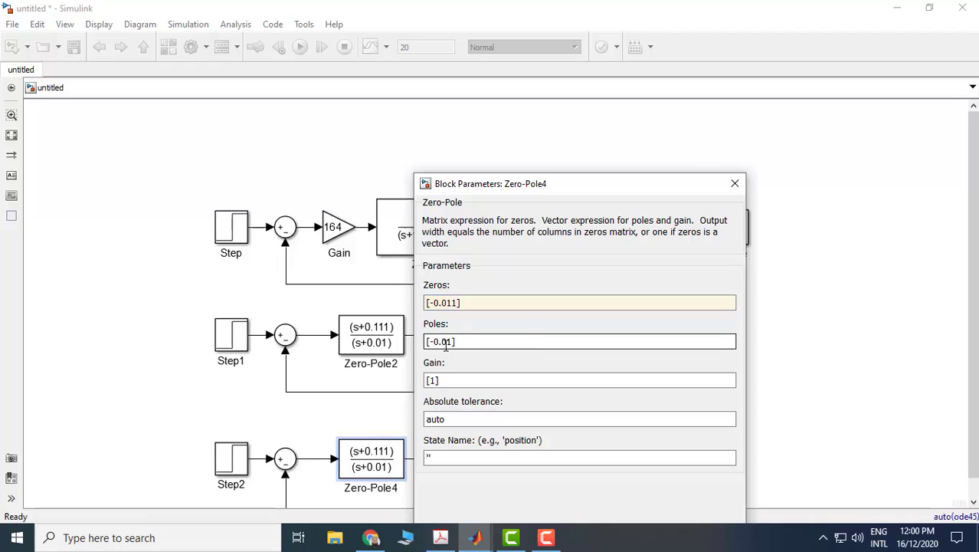
{"action": "type", "text": "0"}
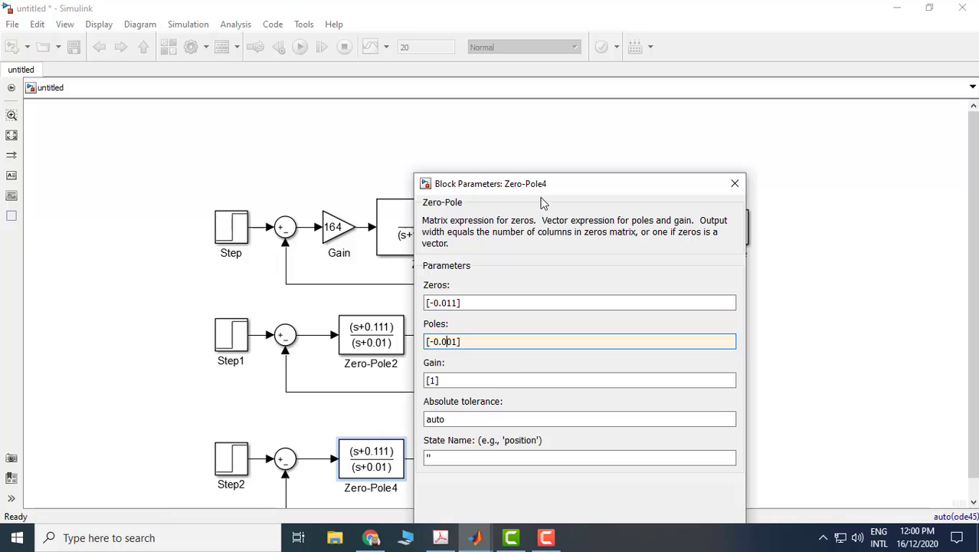
{"action": "left_click_drag", "start_coordinate": [544, 189], "coordinate": [534, 104]}
{"action": "left_click", "coordinate": [707, 451]}
{"action": "left_click", "coordinate": [533, 450]}
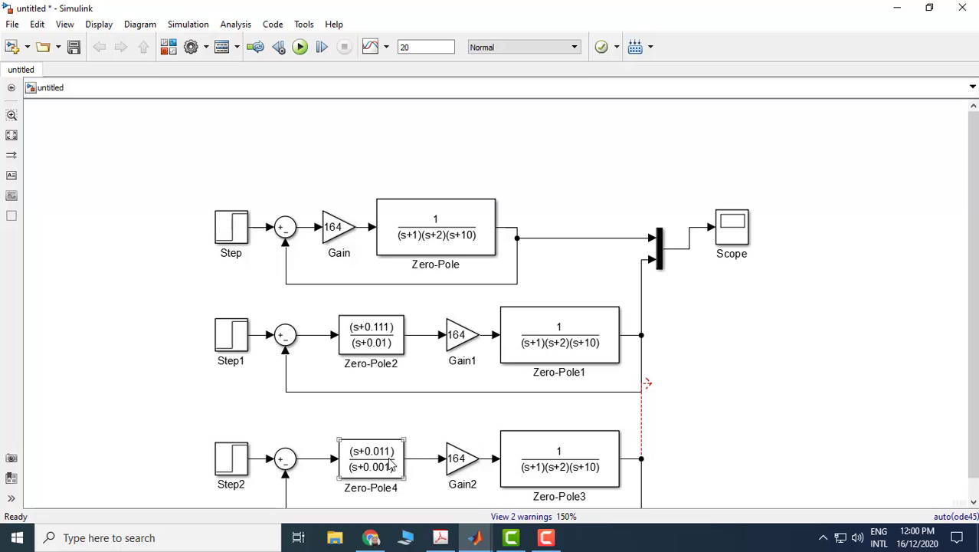
{"action": "left_click", "coordinate": [663, 444]}
{"action": "left_click_drag", "start_coordinate": [643, 435], "coordinate": [647, 420]}
Shift the Mux slightly right and set its number of inputs to 3.
{"action": "left_click", "coordinate": [661, 253]}
{"action": "left_click_drag", "start_coordinate": [660, 253], "coordinate": [678, 255]}
{"action": "double_click", "coordinate": [676, 247]}
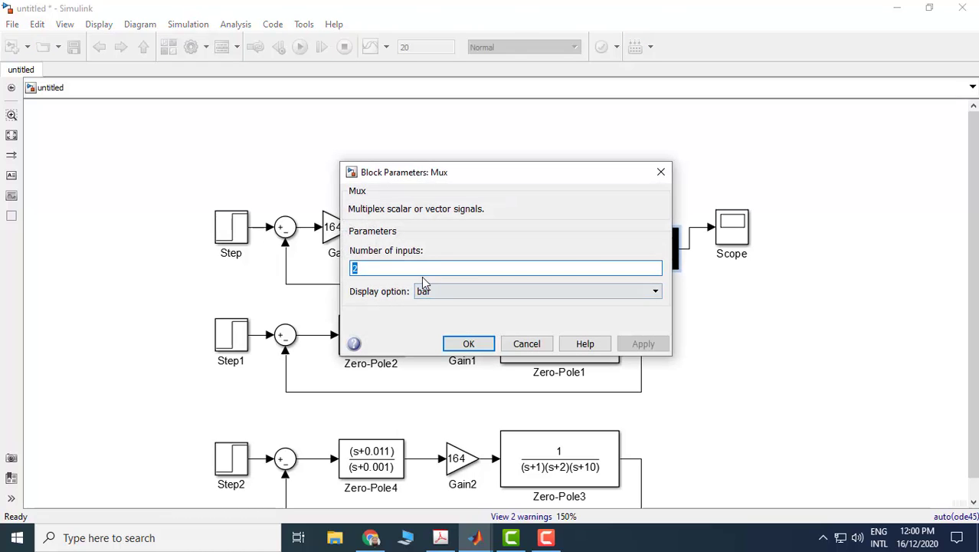
{"action": "type", "text": "3"}
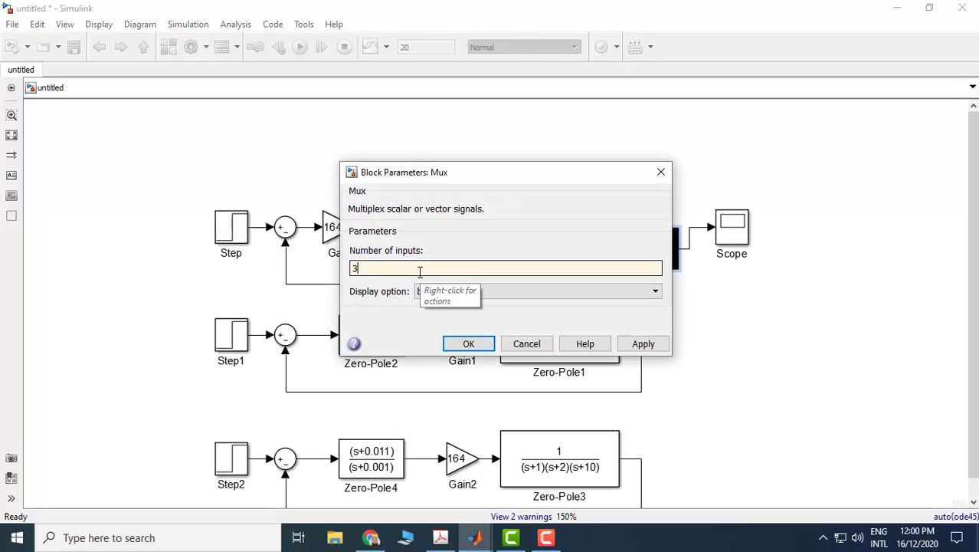
{"action": "left_click", "coordinate": [646, 344]}
{"action": "left_click", "coordinate": [467, 344]}
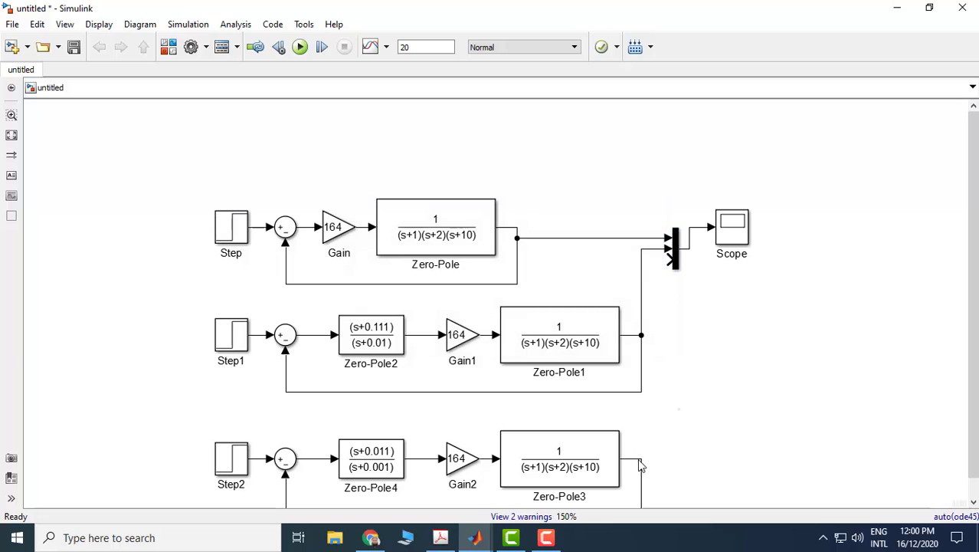
Connect Zero-Pole3's output to the Mux's third input, run, and view the three responses.
{"action": "left_click_drag", "start_coordinate": [642, 458], "coordinate": [671, 262]}
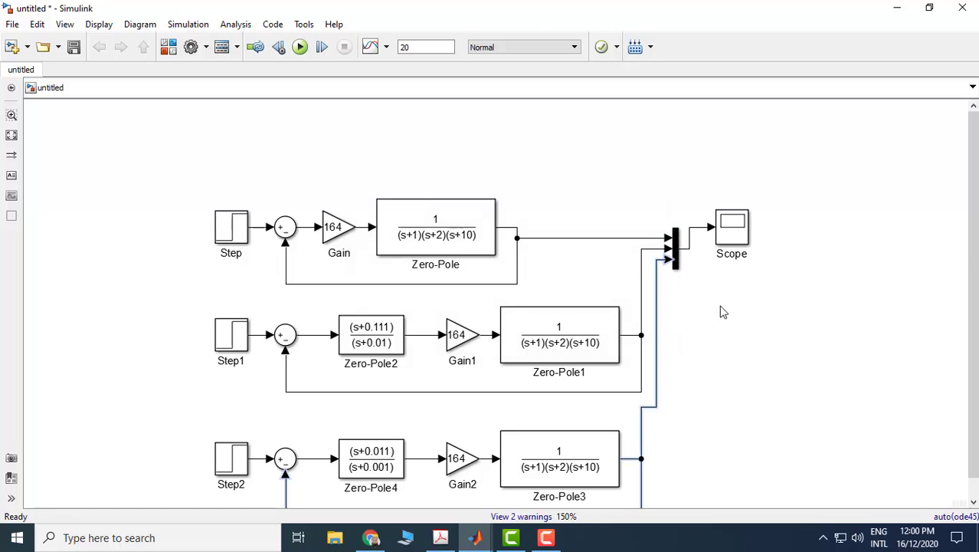
{"action": "left_click", "coordinate": [300, 47]}
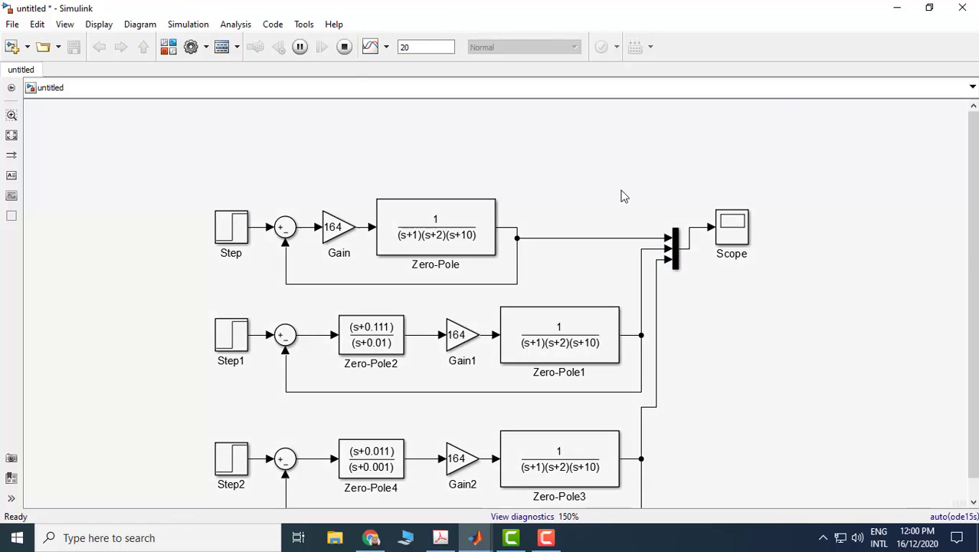
{"action": "double_click", "coordinate": [734, 230]}
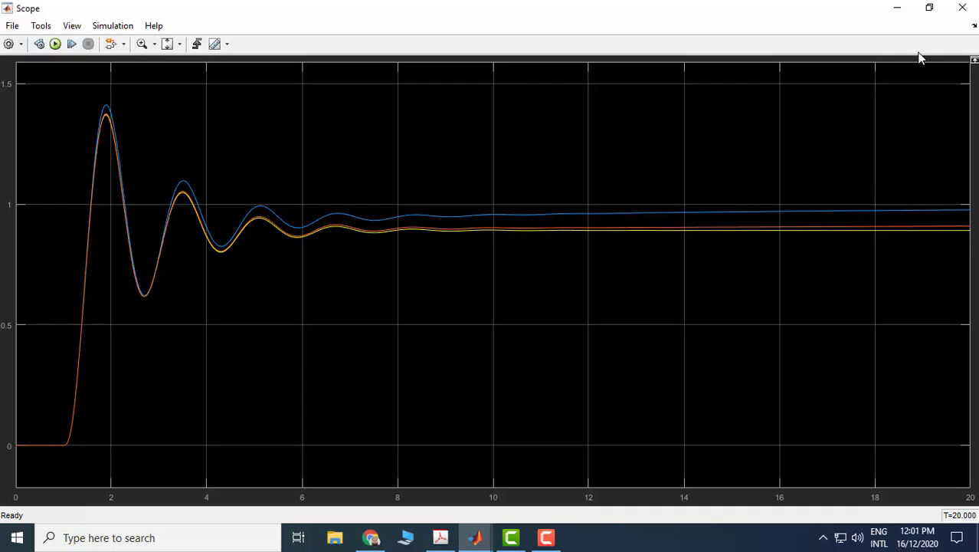
Set the stop time to 100, rerun the simulation, and reopen the Scope.
{"action": "left_click", "coordinate": [901, 11]}
{"action": "double_click", "coordinate": [437, 49]}
{"action": "type", "text": "100"}
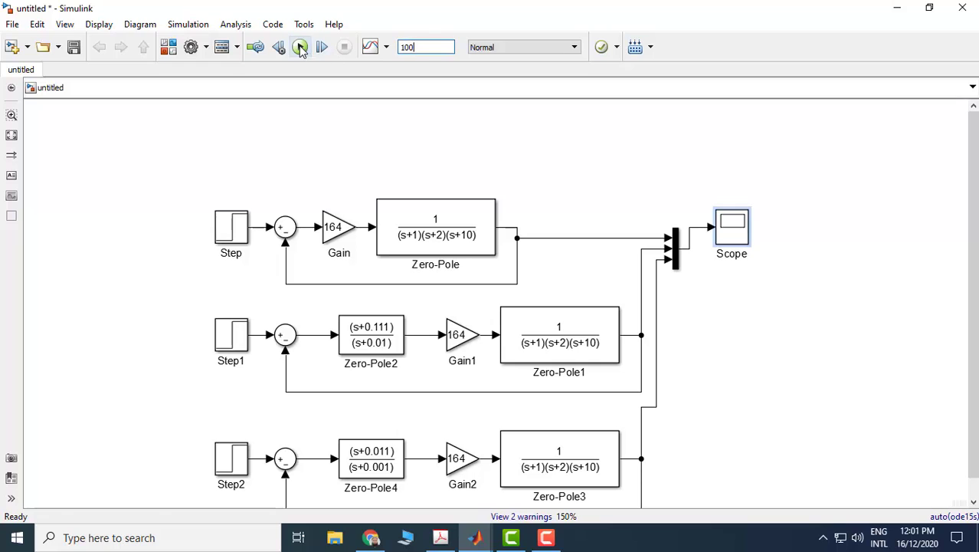
{"action": "left_click", "coordinate": [300, 47]}
{"action": "double_click", "coordinate": [739, 234]}
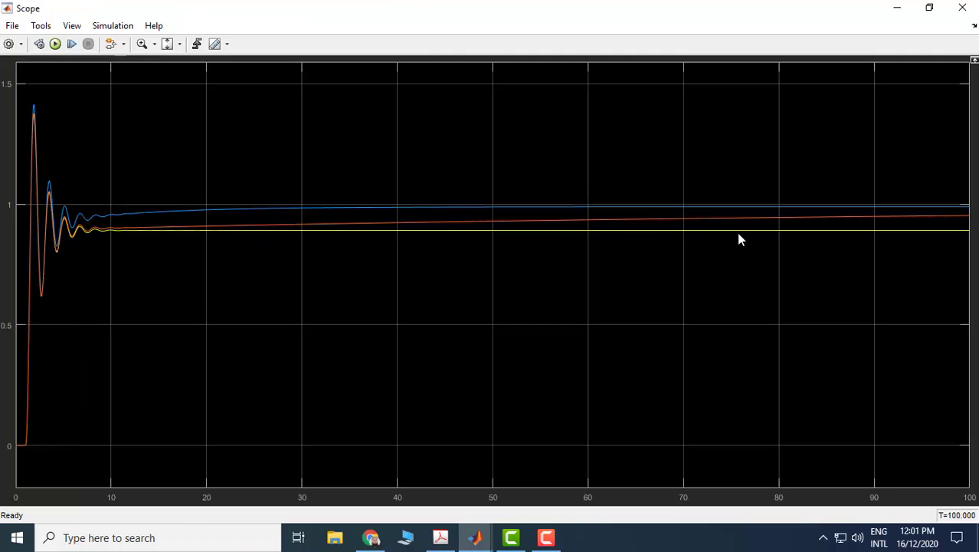